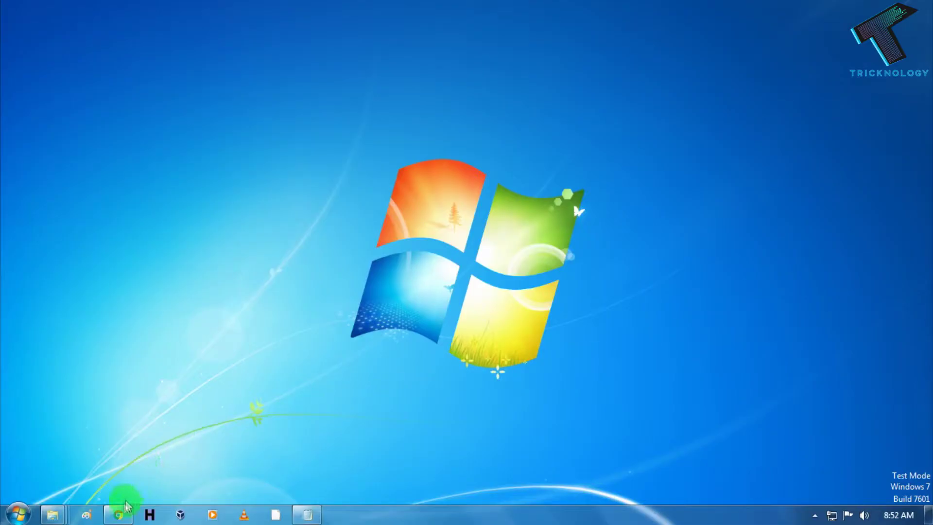
- Download the Windows 10 media creation tool from the Download Windows 10 page, then close the Computer window
{"action": "left_click", "coordinate": [118, 514]}
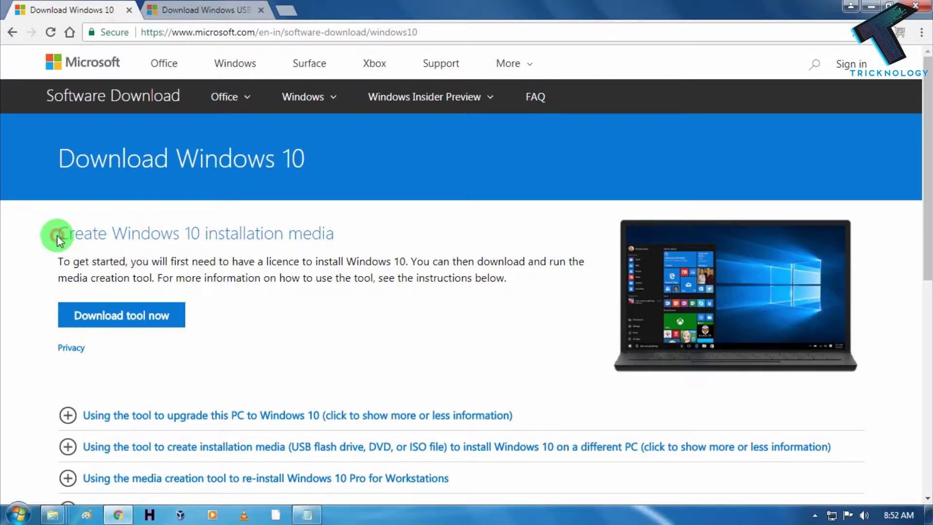
{"action": "left_click_drag", "start_coordinate": [52, 233], "coordinate": [312, 233]}
{"action": "left_click", "coordinate": [233, 217]}
{"action": "scroll", "coordinate": [234, 216], "scroll_direction": "down", "scroll_amount": 1}
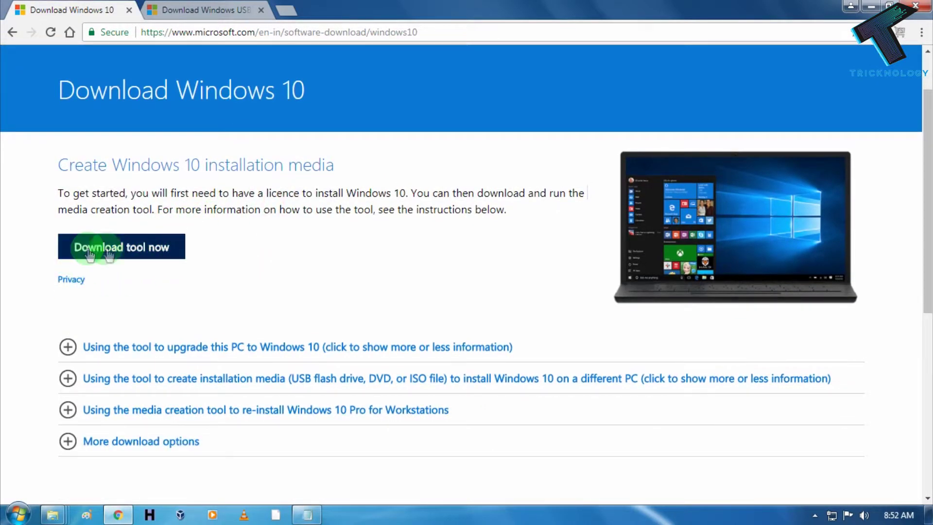
{"action": "left_click", "coordinate": [123, 249]}
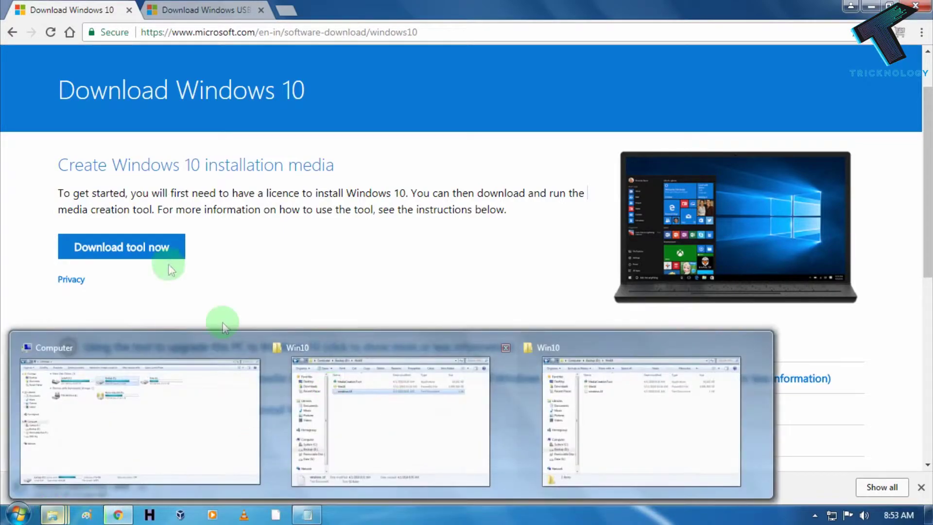
{"action": "mouse_move", "coordinate": [52, 514]}
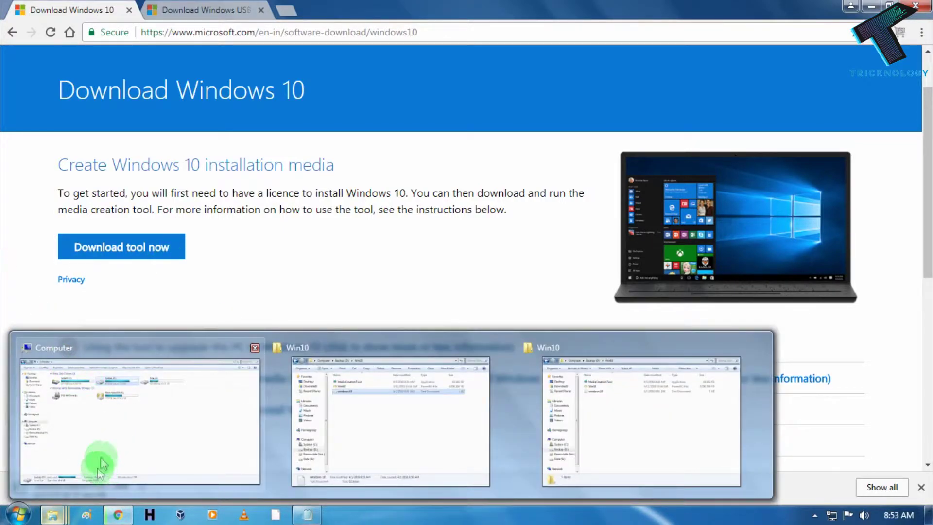
{"action": "left_click", "coordinate": [255, 348]}
- Cancel the MediaCreationTool download running in Chrome
{"action": "left_click", "coordinate": [197, 374]}
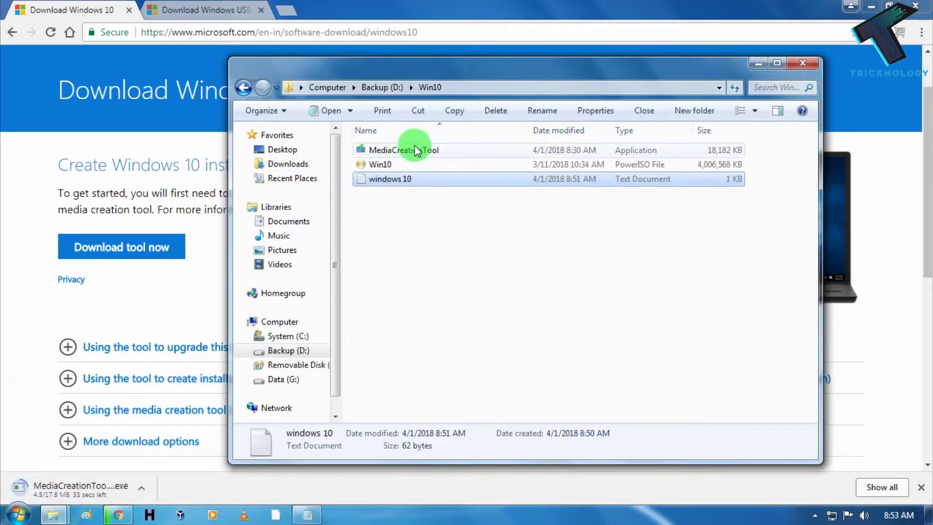
{"action": "left_click", "coordinate": [395, 154]}
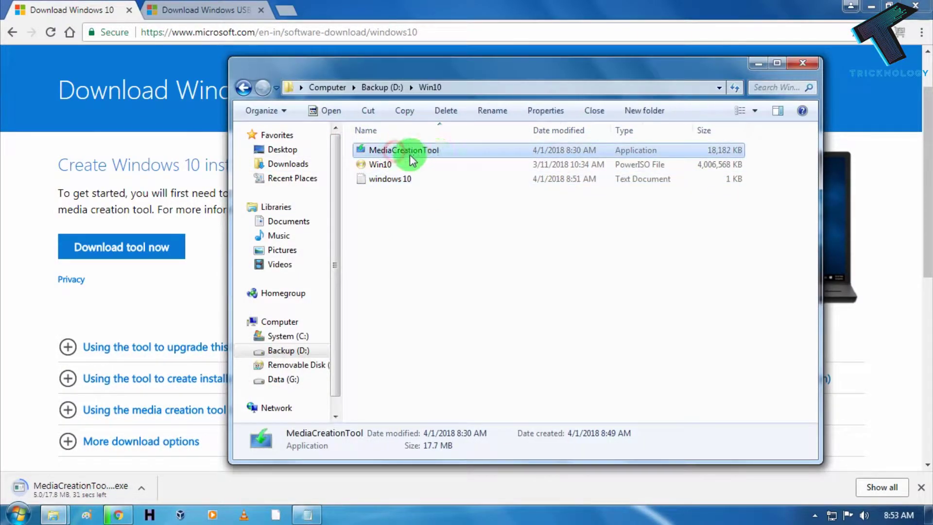
{"action": "left_click", "coordinate": [141, 487]}
{"action": "left_click", "coordinate": [186, 468]}
- Launch MediaCreationTool from the D:\Win10 folder and confirm running it
{"action": "mouse_move", "coordinate": [54, 514]}
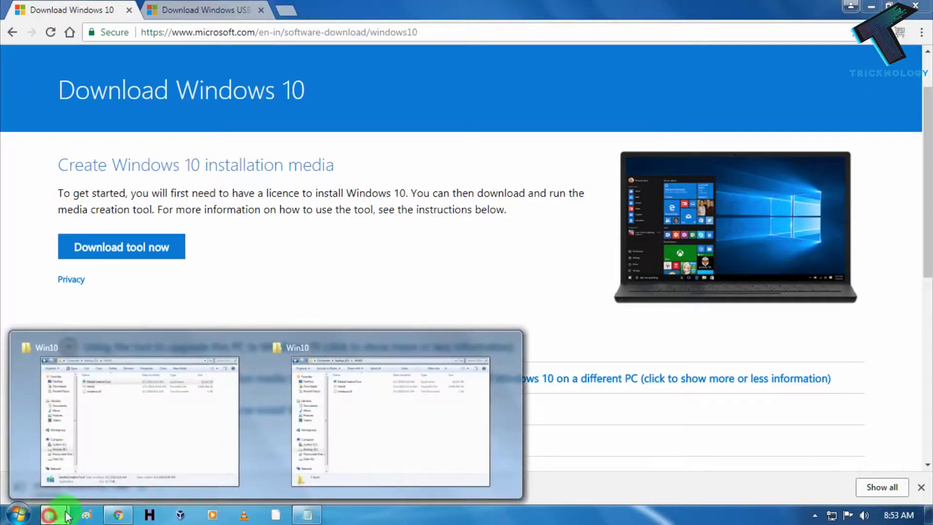
{"action": "left_click", "coordinate": [395, 408]}
{"action": "left_click", "coordinate": [401, 170]}
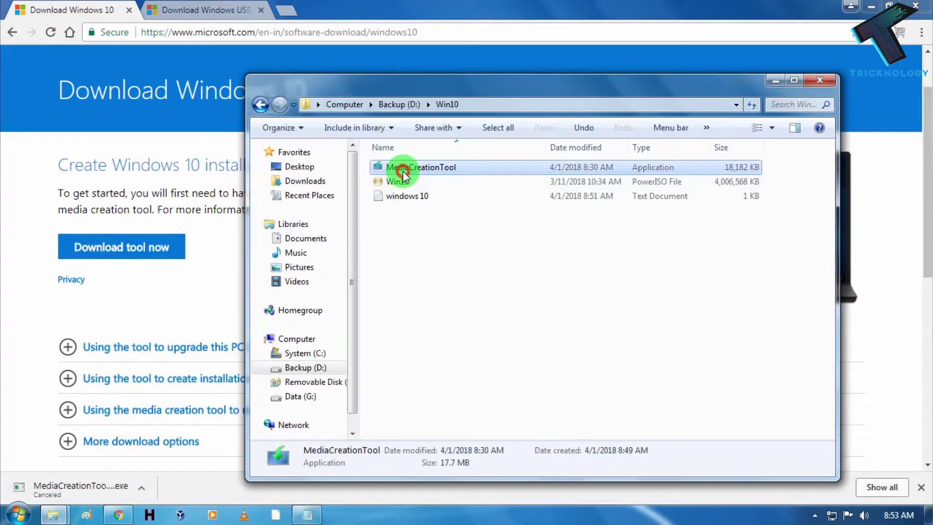
{"action": "left_click", "coordinate": [448, 167]}
{"action": "double_click", "coordinate": [449, 169]}
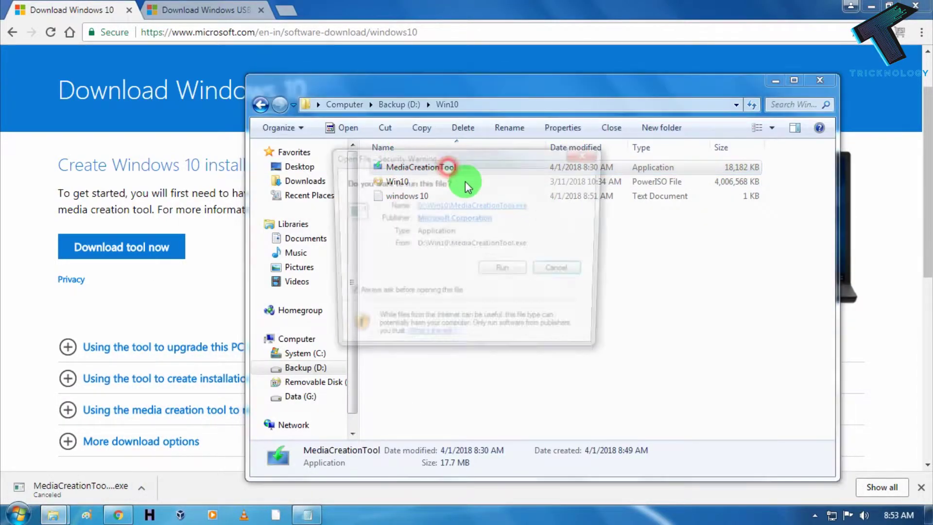
{"action": "left_click", "coordinate": [512, 267]}
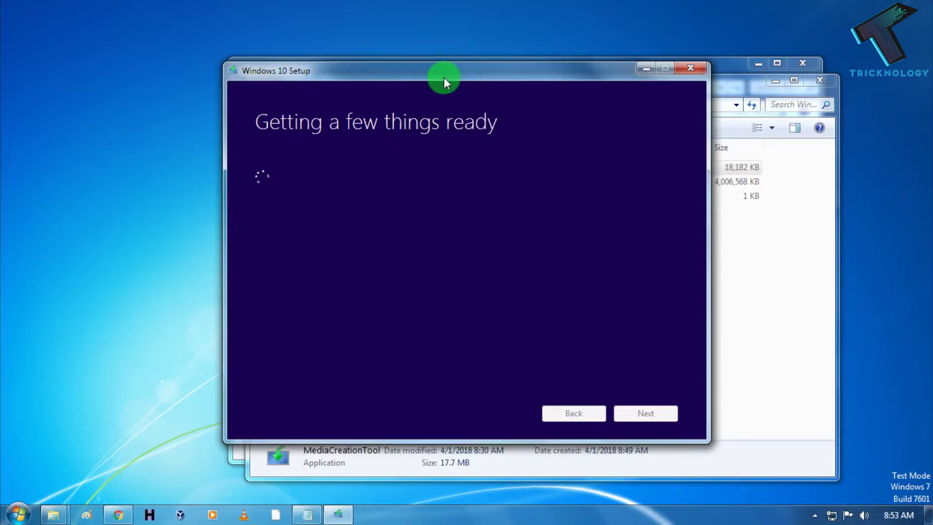
- Accept the Windows 10 license terms once setup finishes loading
{"action": "left_click_drag", "start_coordinate": [444, 78], "coordinate": [436, 77]}
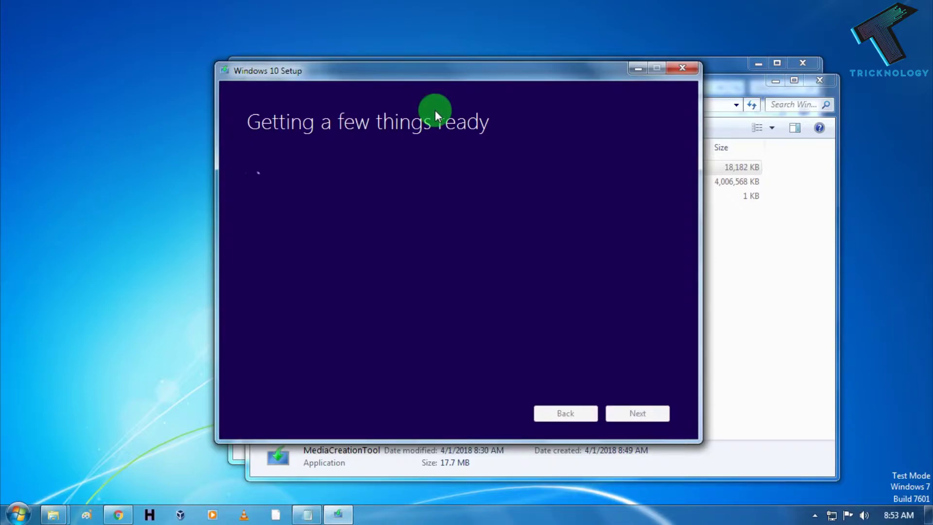
{"action": "scroll", "coordinate": [551, 230], "scroll_direction": "down", "scroll_amount": 10}
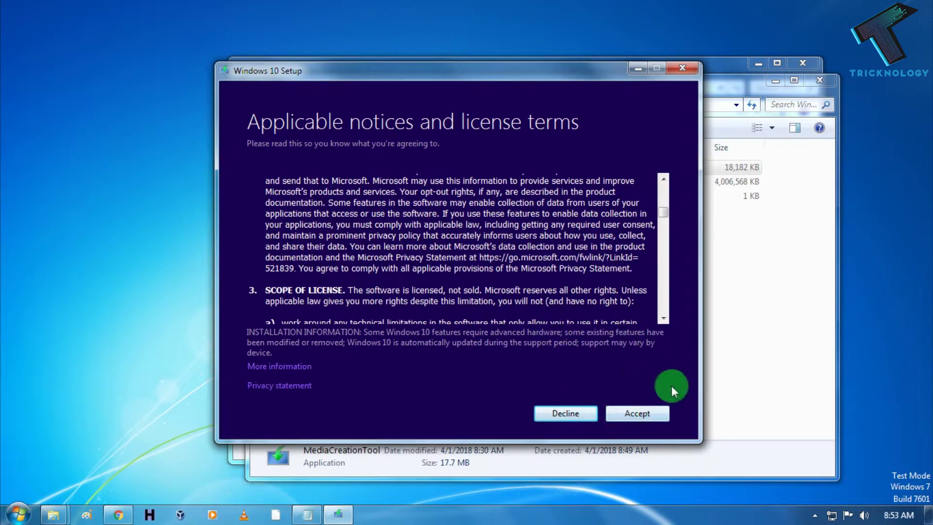
{"action": "left_click", "coordinate": [645, 413]}
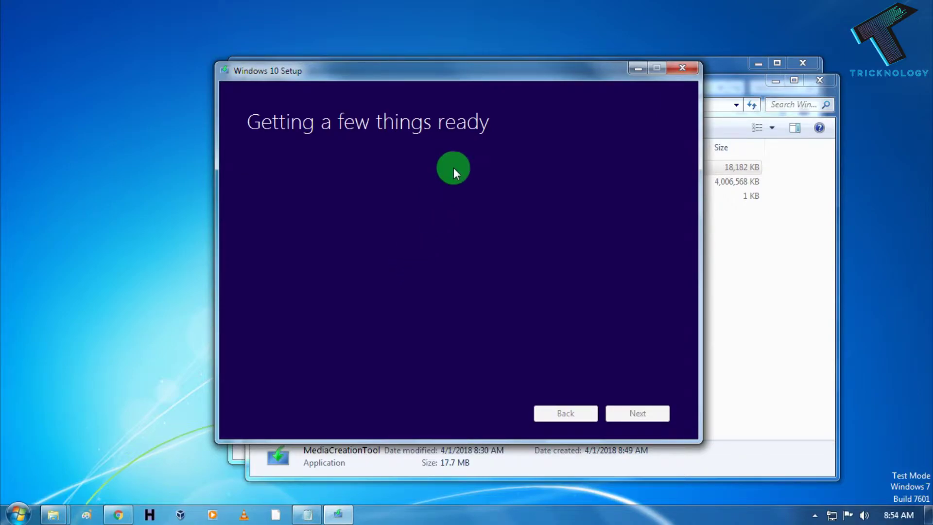
{"action": "left_click_drag", "start_coordinate": [493, 74], "coordinate": [471, 74]}
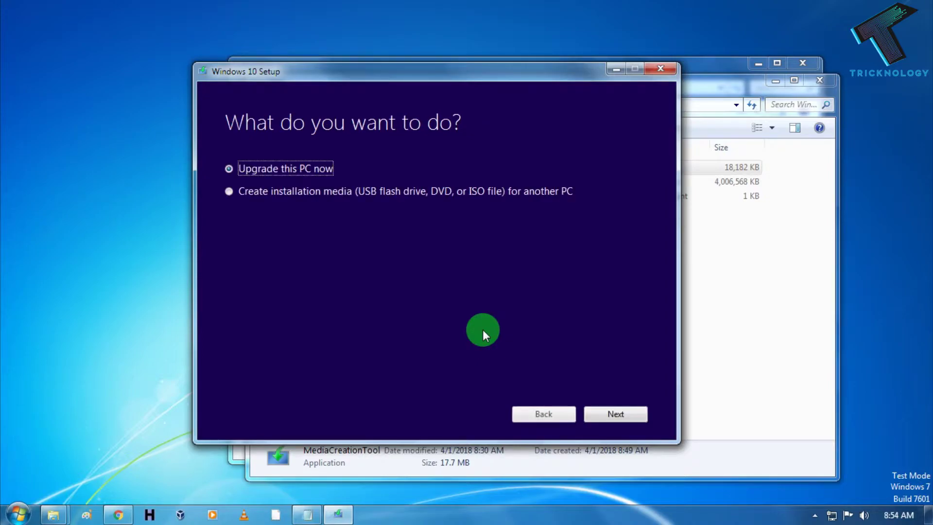
- Choose to create installation media for another PC
{"action": "left_click", "coordinate": [227, 191]}
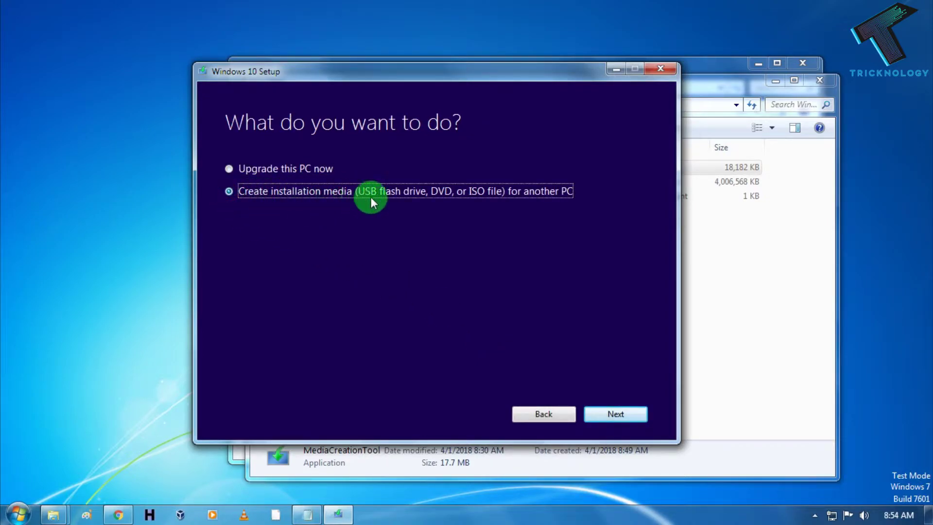
{"action": "left_click", "coordinate": [625, 418]}
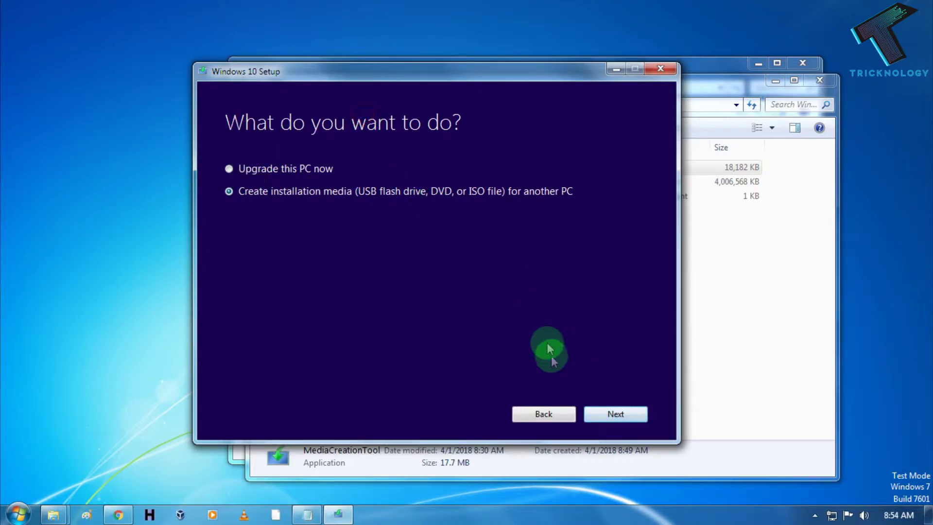
{"action": "left_click", "coordinate": [614, 408]}
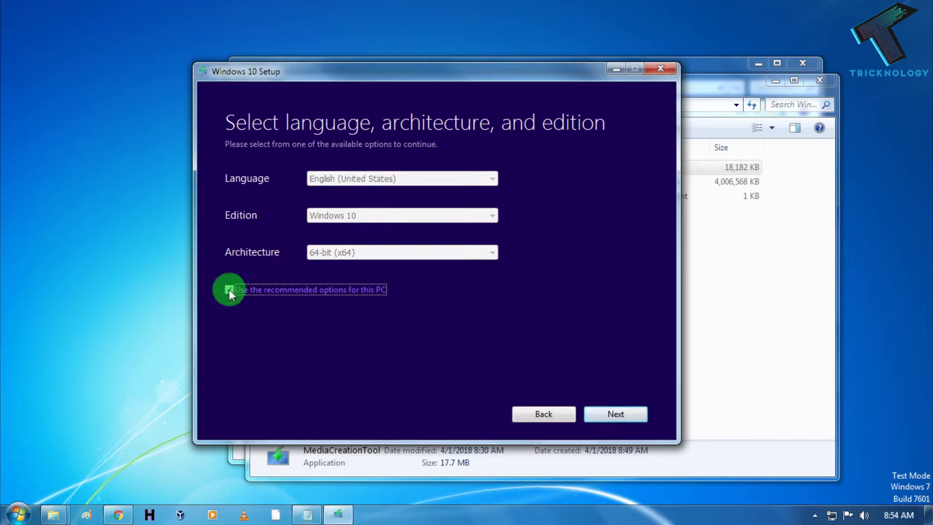
- Turn off recommended options and keep English (United States), Windows 10, 64-bit (x64)
{"action": "left_click", "coordinate": [250, 290]}
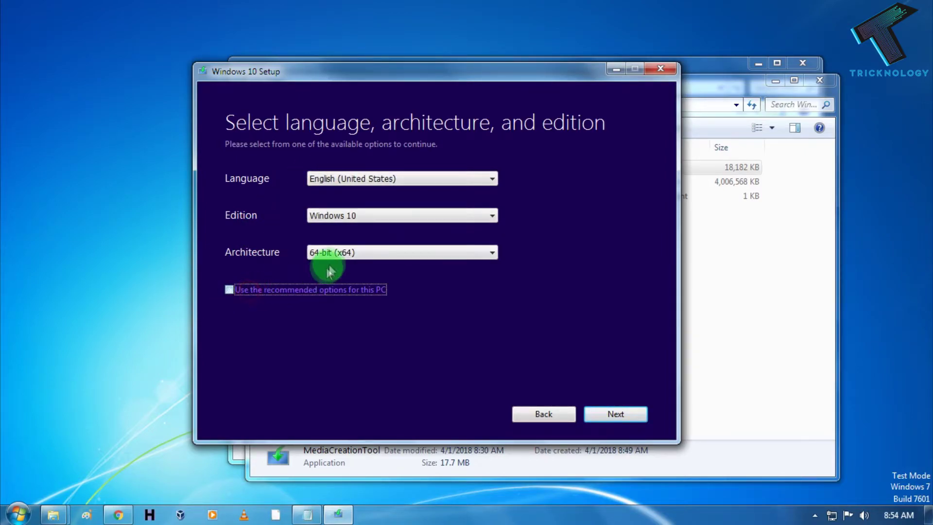
{"action": "left_click", "coordinate": [326, 253]}
{"action": "left_click", "coordinate": [327, 265]}
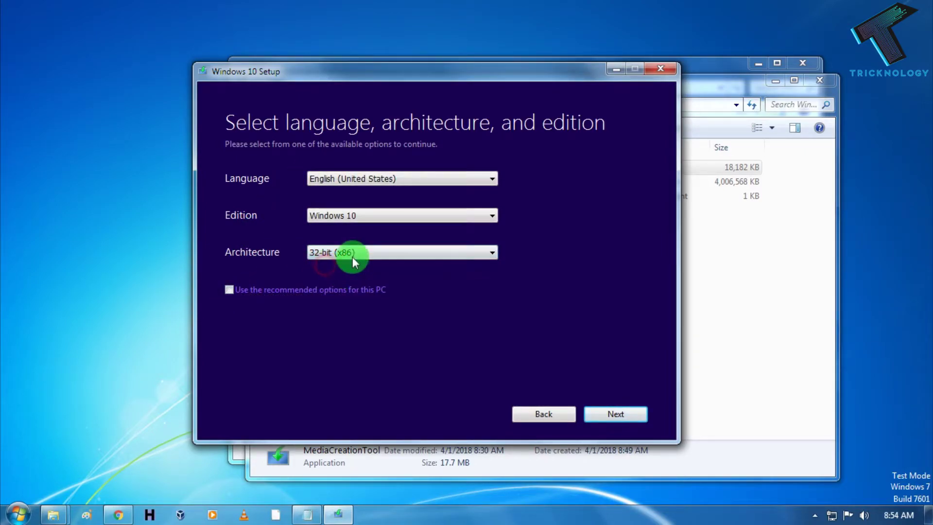
{"action": "left_click", "coordinate": [349, 252]}
{"action": "left_click", "coordinate": [359, 274]}
{"action": "left_click", "coordinate": [369, 254]}
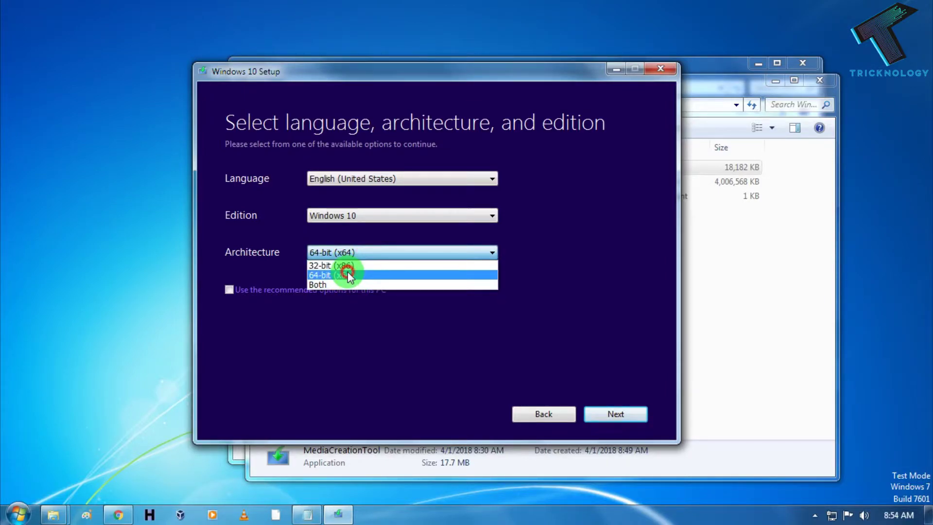
{"action": "left_click", "coordinate": [349, 275]}
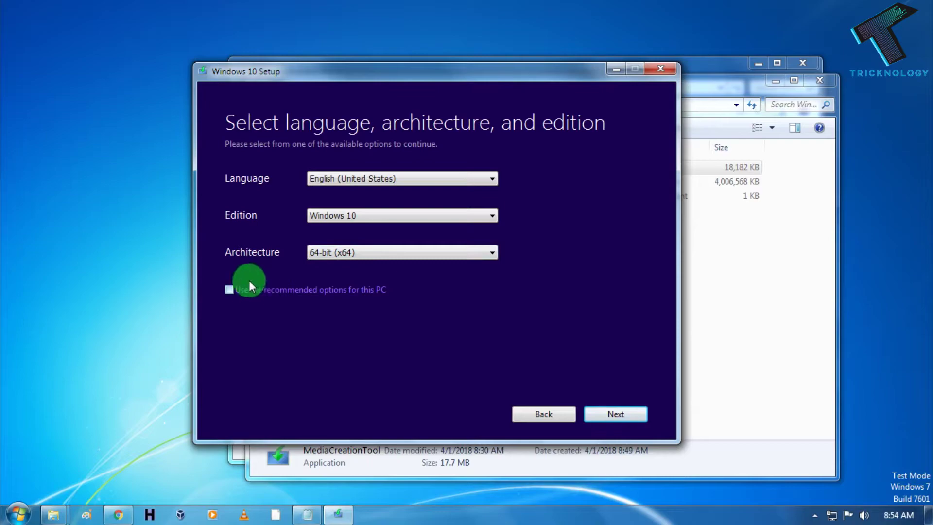
{"action": "left_click", "coordinate": [335, 215]}
{"action": "left_click", "coordinate": [335, 224]}
{"action": "left_click", "coordinate": [364, 179]}
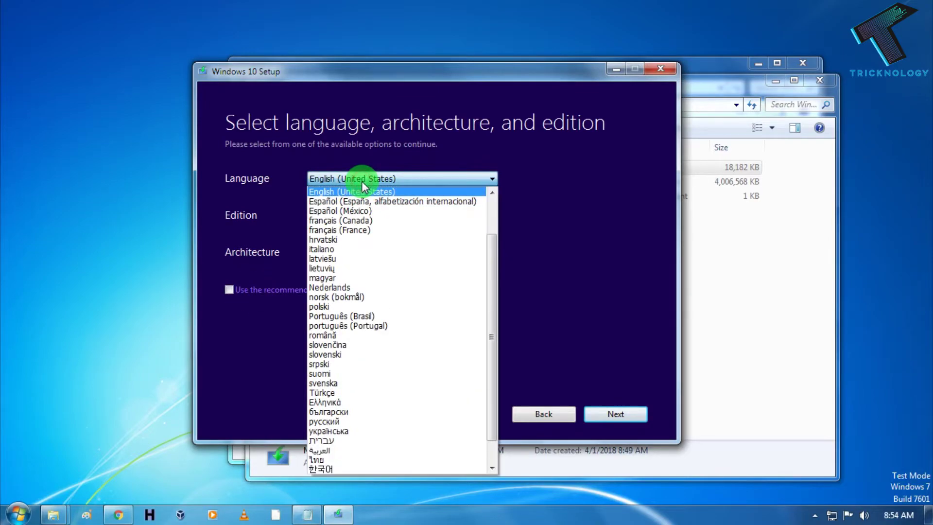
{"action": "scroll", "coordinate": [381, 313], "scroll_direction": "down", "scroll_amount": 1}
{"action": "scroll", "coordinate": [381, 272], "scroll_direction": "up", "scroll_amount": 3}
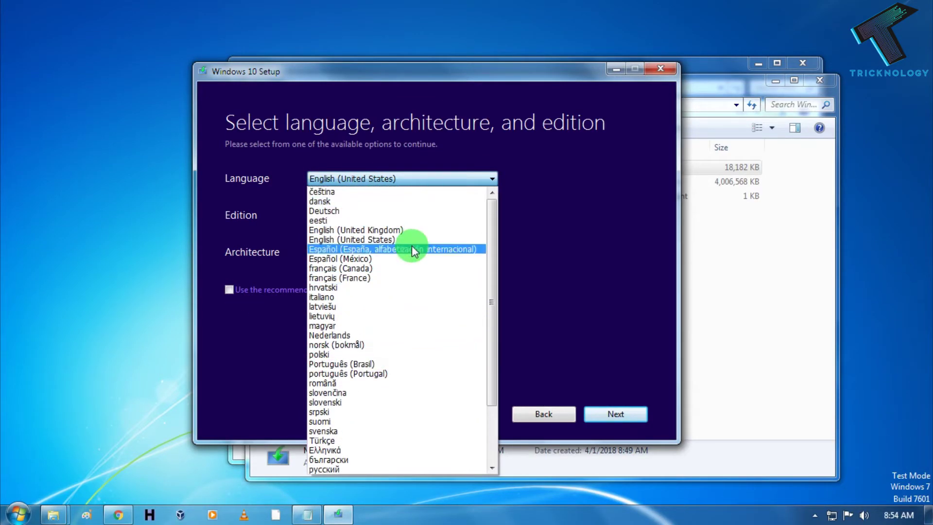
{"action": "left_click", "coordinate": [466, 179]}
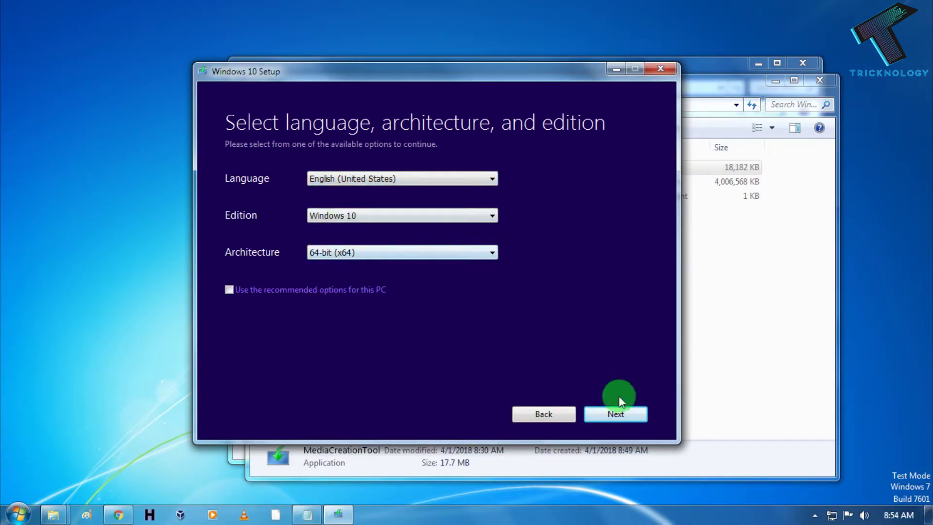
- Select ISO file as the installation media type
{"action": "left_click", "coordinate": [607, 414]}
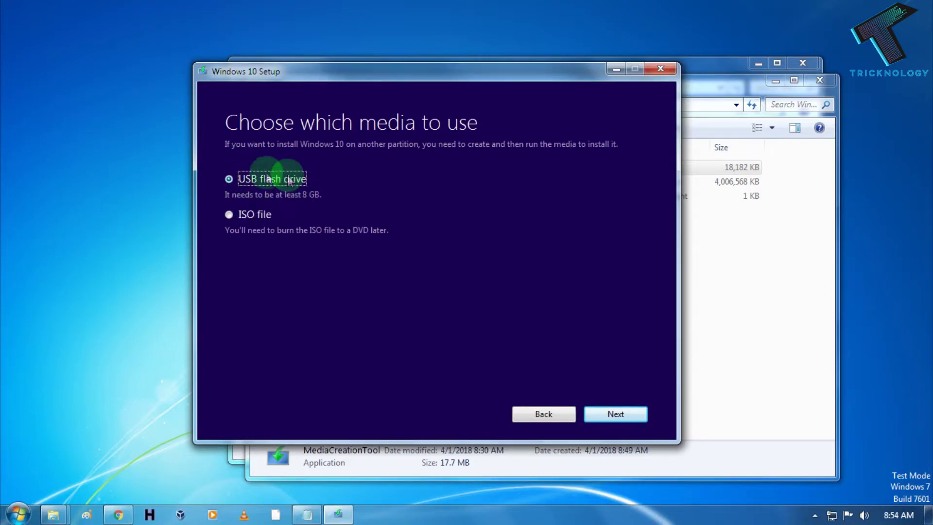
{"action": "left_click", "coordinate": [250, 215]}
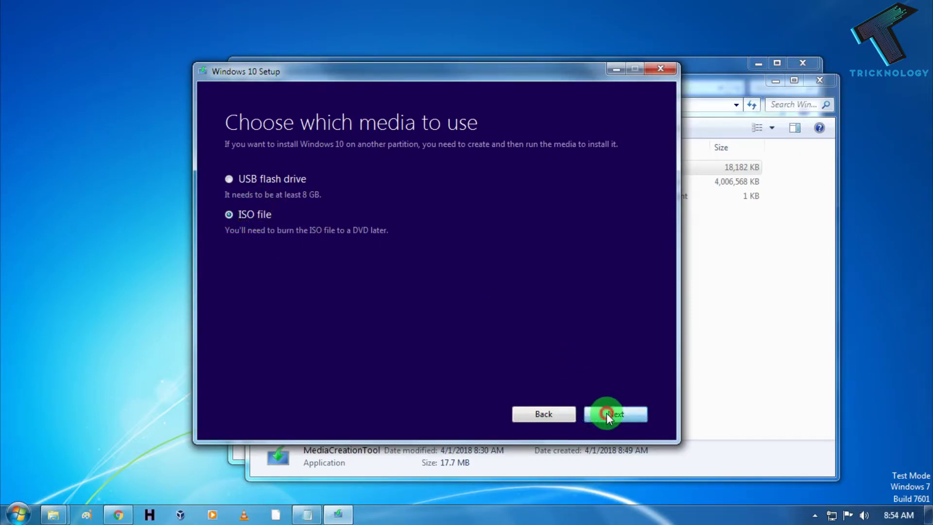
{"action": "left_click", "coordinate": [606, 414]}
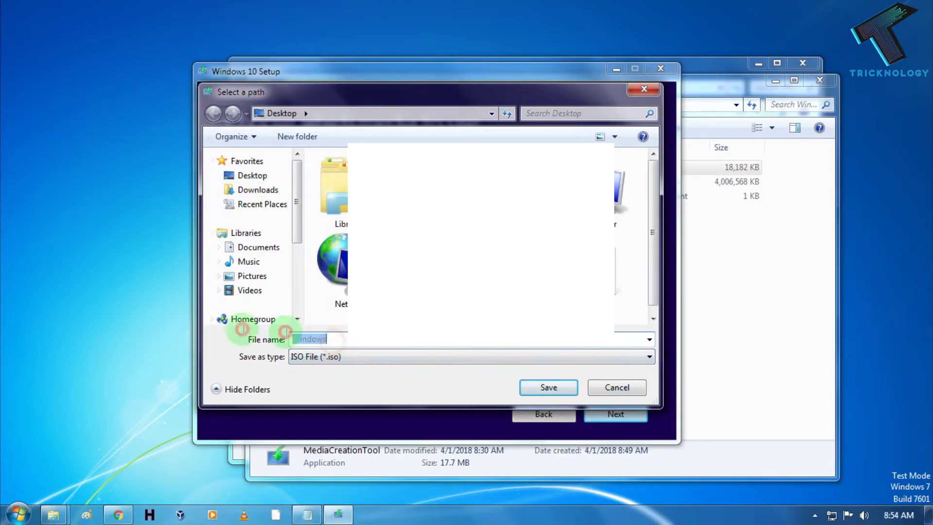
- Name the ISO file Win10 and save it to the Desktop
{"action": "type", "text": "win"}
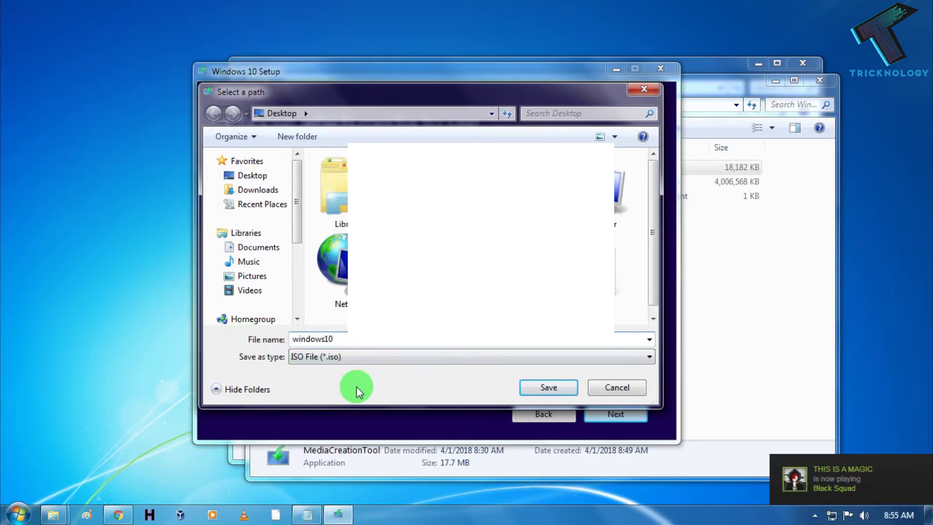
{"action": "left_click_drag", "start_coordinate": [323, 340], "coordinate": [191, 339]}
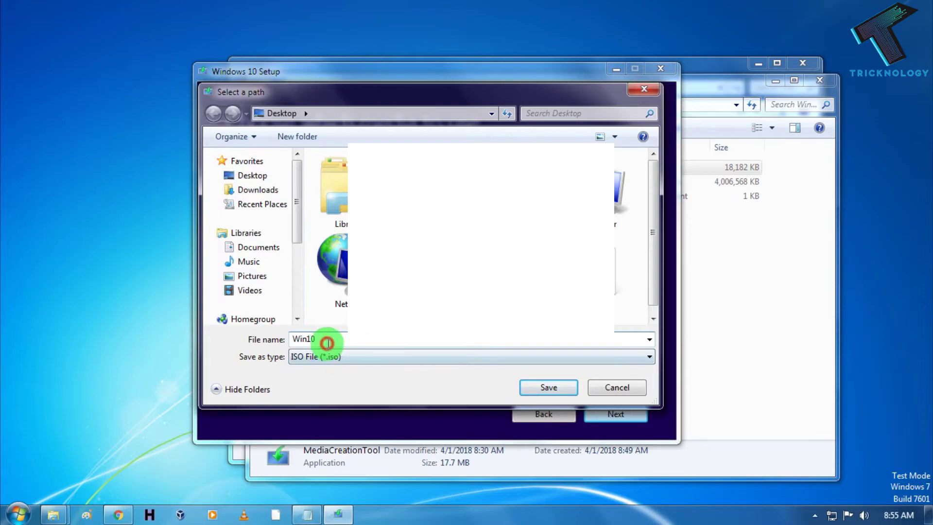
{"action": "left_click_drag", "start_coordinate": [328, 340], "coordinate": [250, 339]}
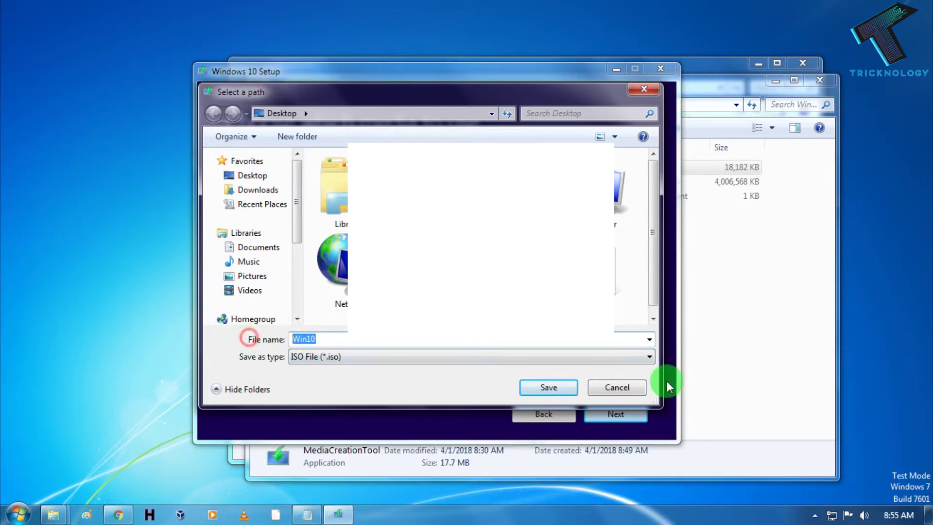
{"action": "left_click", "coordinate": [535, 385]}
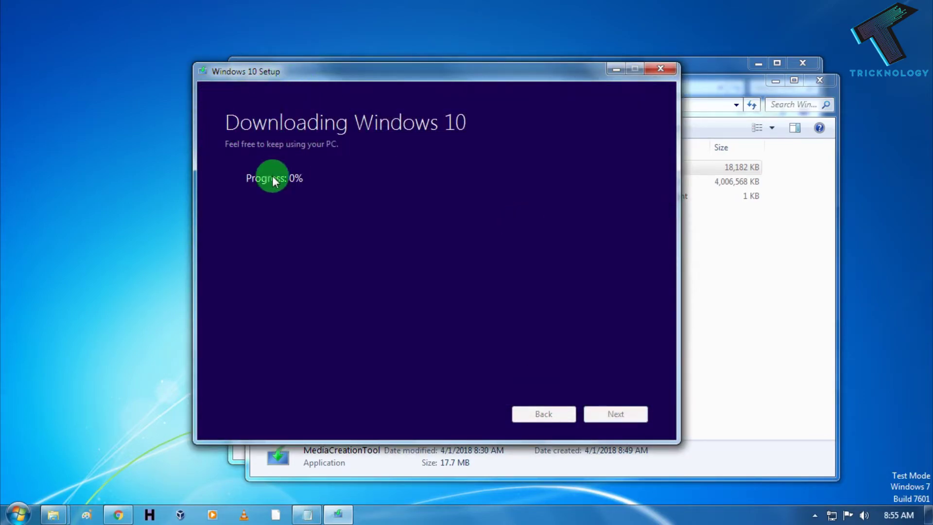
- Confirm quitting the setup tool and select the existing 3.82 GB Win10 ISO in Explorer
{"action": "left_click", "coordinate": [653, 70]}
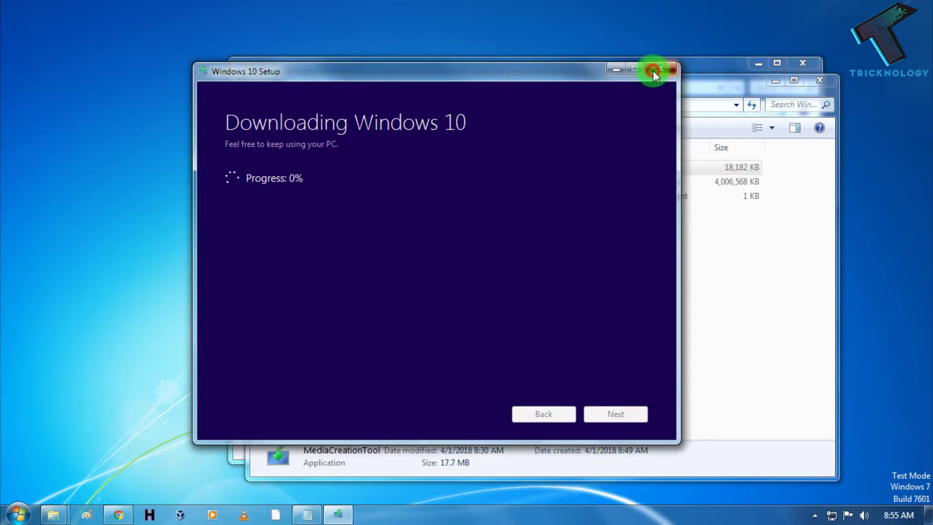
{"action": "left_click", "coordinate": [459, 310]}
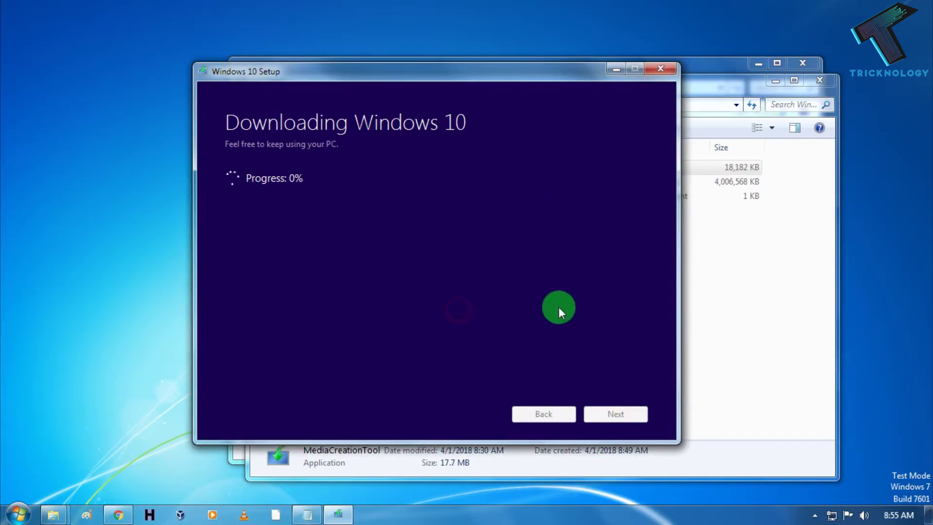
{"action": "left_click", "coordinate": [718, 220]}
{"action": "left_click", "coordinate": [413, 182]}
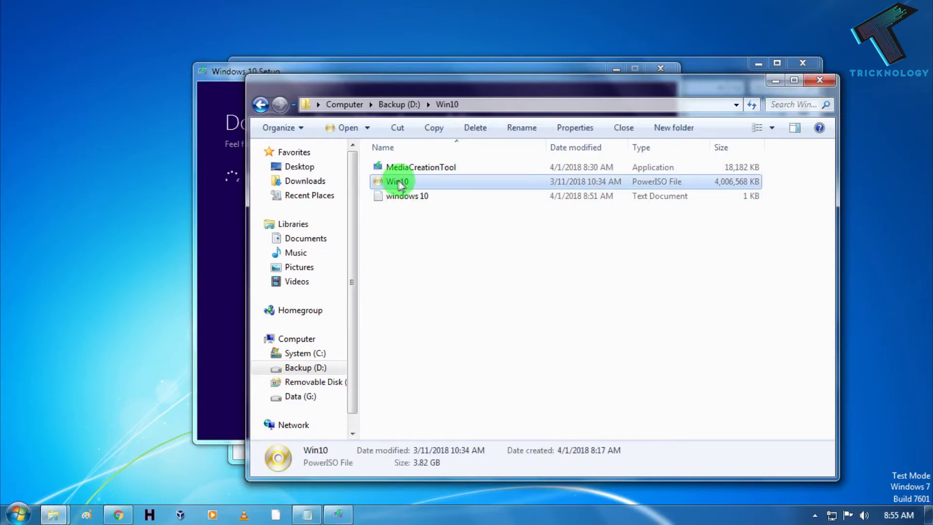
{"action": "left_click", "coordinate": [211, 249]}
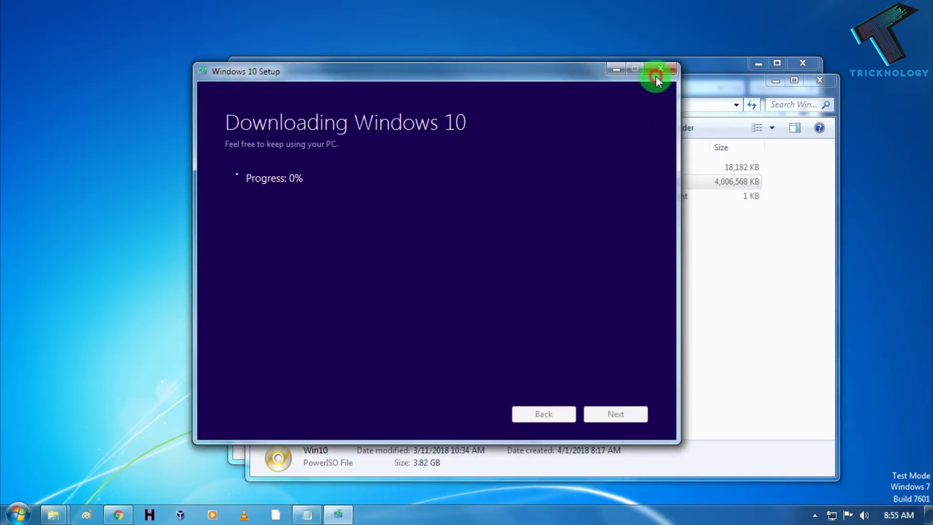
- Open the list of installer files on the Download Windows USB page
{"action": "left_click", "coordinate": [612, 69]}
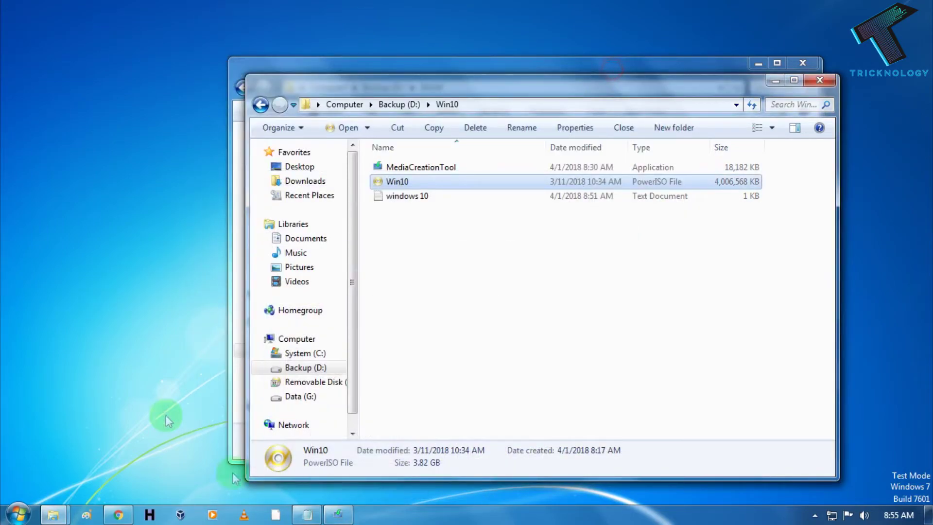
{"action": "left_click", "coordinate": [124, 502]}
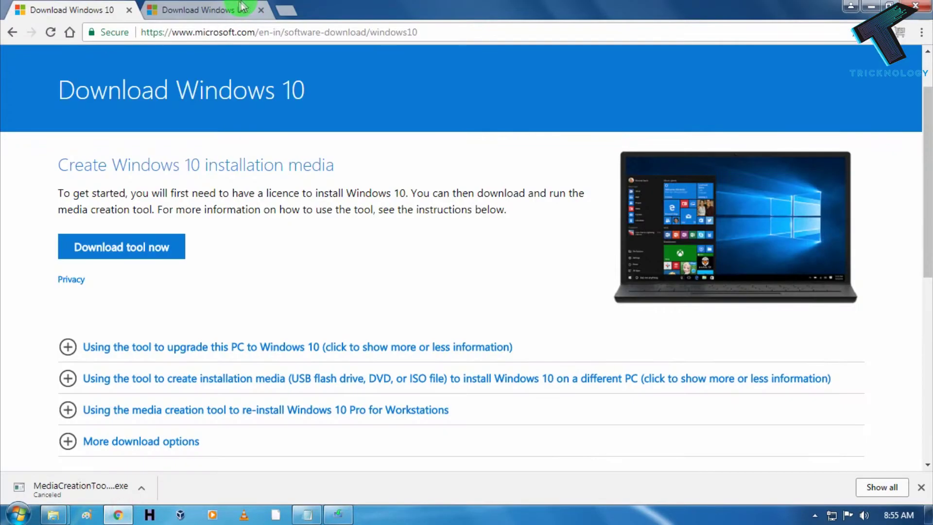
{"action": "left_click", "coordinate": [203, 10]}
{"action": "scroll", "coordinate": [256, 298], "scroll_direction": "down", "scroll_amount": 3}
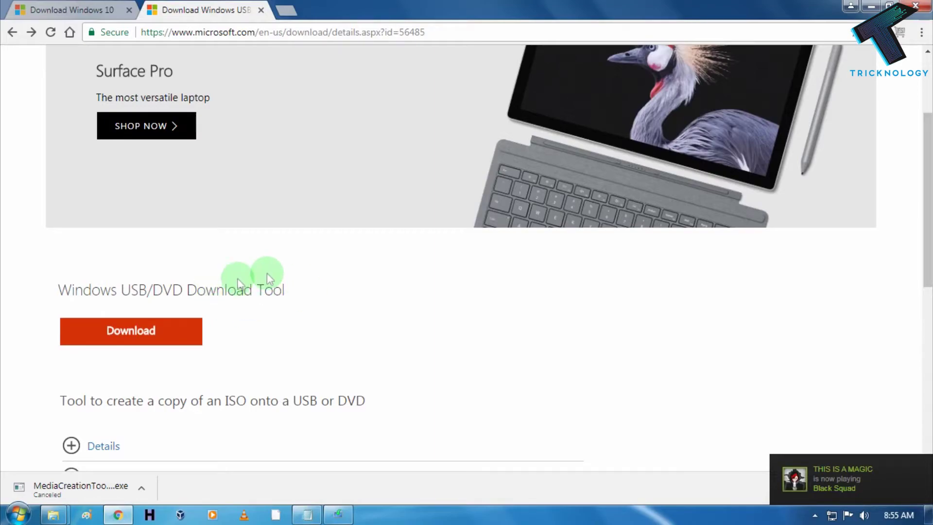
{"action": "scroll", "coordinate": [292, 257], "scroll_direction": "down", "scroll_amount": 2}
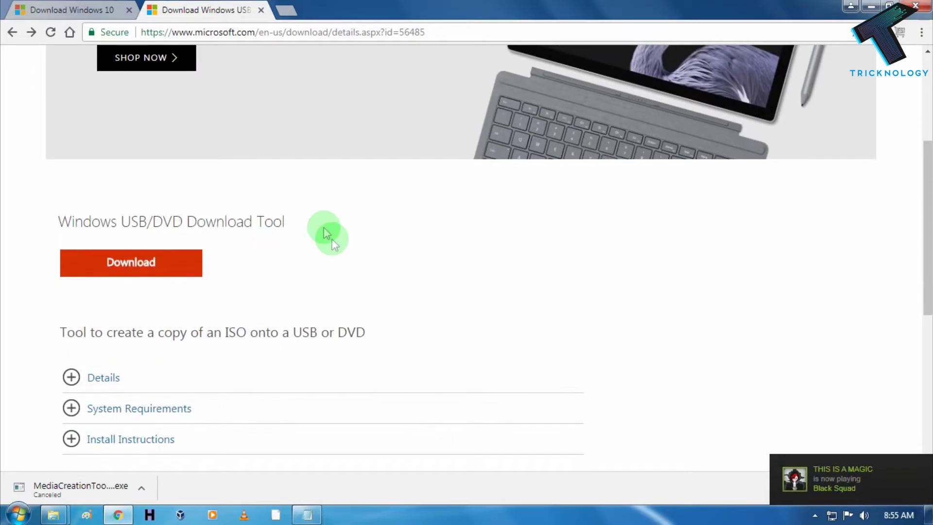
{"action": "left_click", "coordinate": [142, 264]}
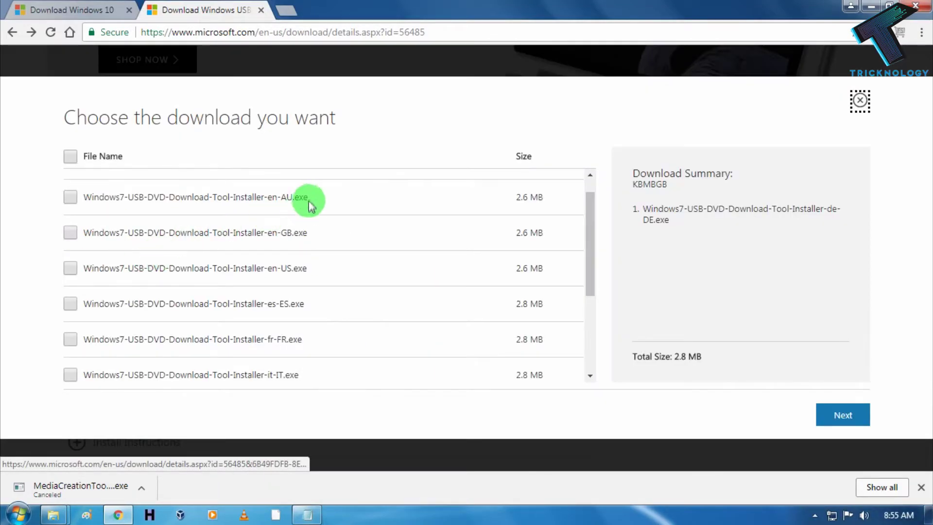
- Uncheck de-DE and select only Windows7-USB-DVD-Download-Tool-Installer-en-US.exe (2.6 MB)
{"action": "scroll", "coordinate": [322, 228], "scroll_direction": "down", "scroll_amount": 2}
{"action": "scroll", "coordinate": [322, 229], "scroll_direction": "down", "scroll_amount": 2}
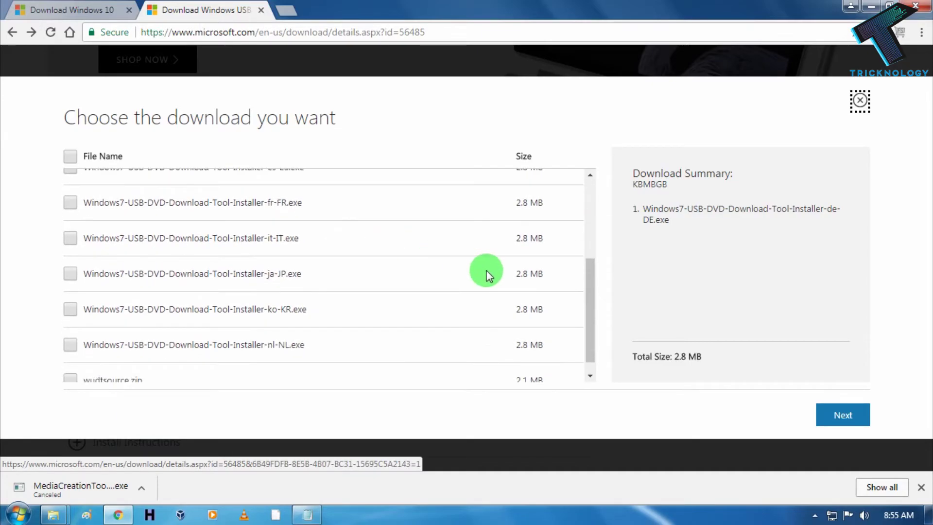
{"action": "left_click_drag", "start_coordinate": [583, 285], "coordinate": [577, 199]}
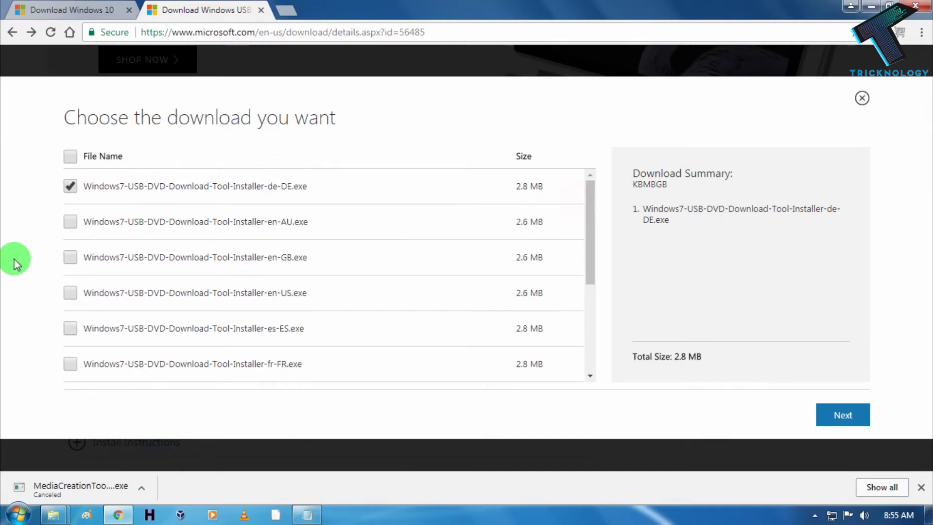
{"action": "double_click", "coordinate": [288, 186]}
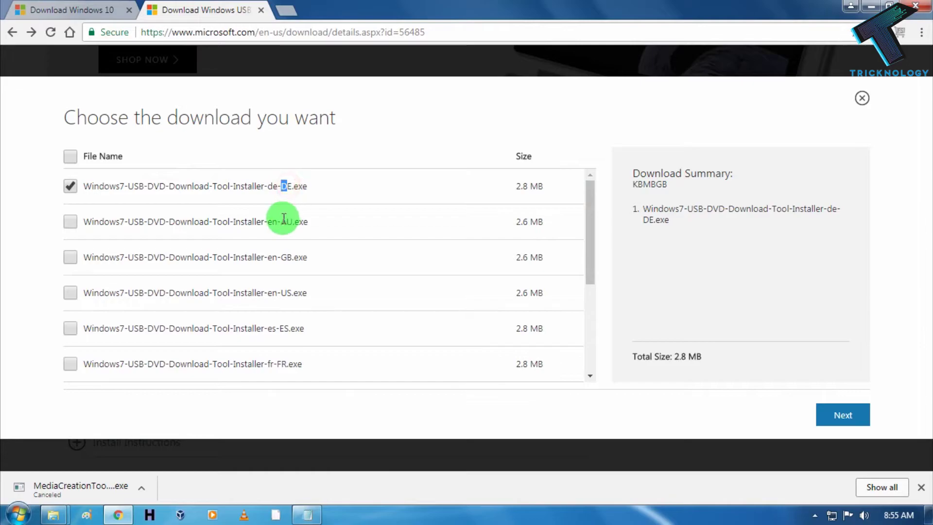
{"action": "double_click", "coordinate": [287, 221]}
{"action": "left_click", "coordinate": [79, 188]}
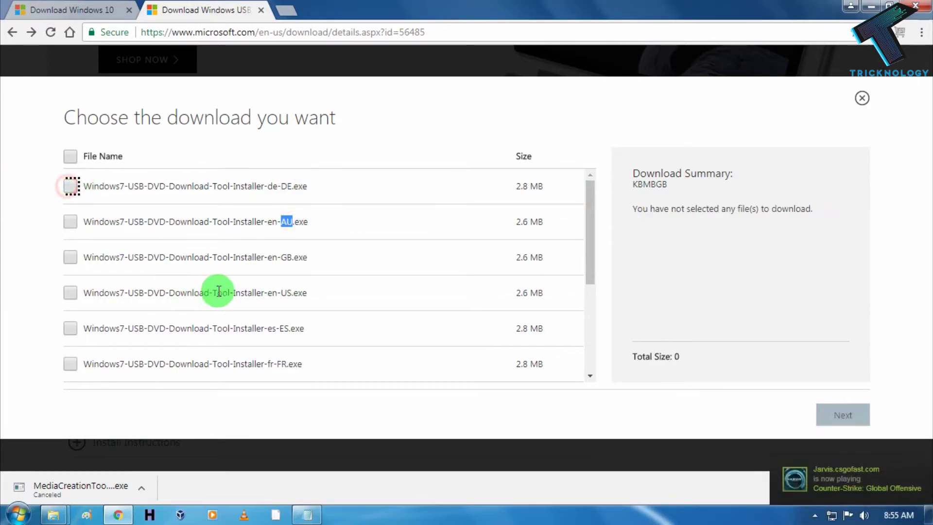
{"action": "scroll", "coordinate": [216, 292], "scroll_direction": "down", "scroll_amount": 2}
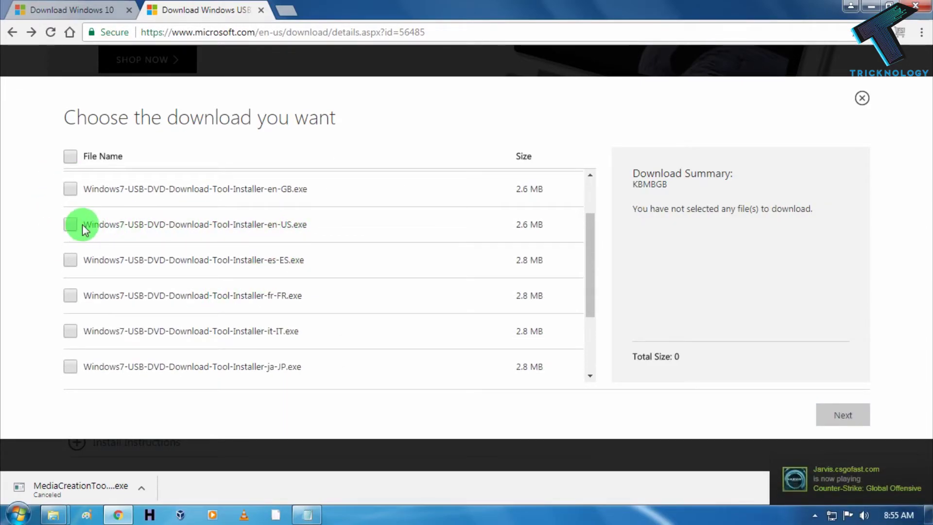
{"action": "left_click_drag", "start_coordinate": [83, 225], "coordinate": [314, 226]}
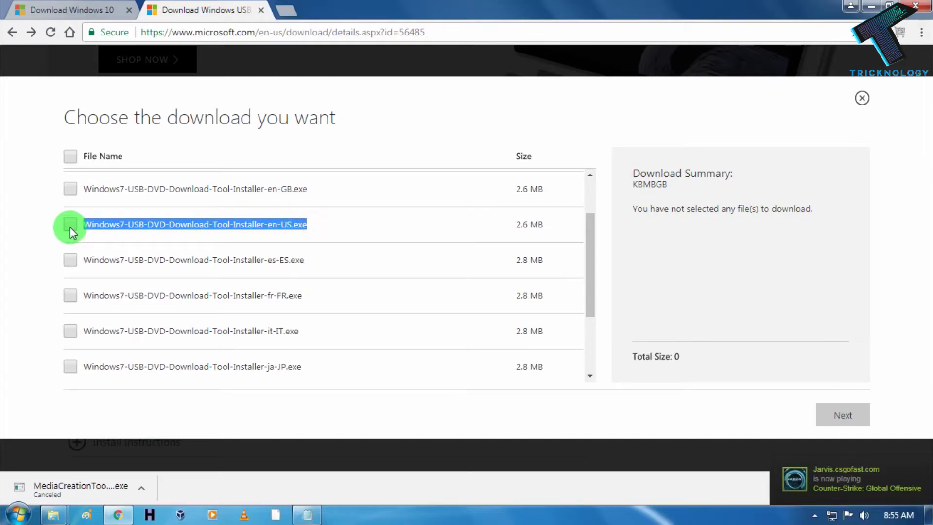
{"action": "left_click", "coordinate": [70, 225]}
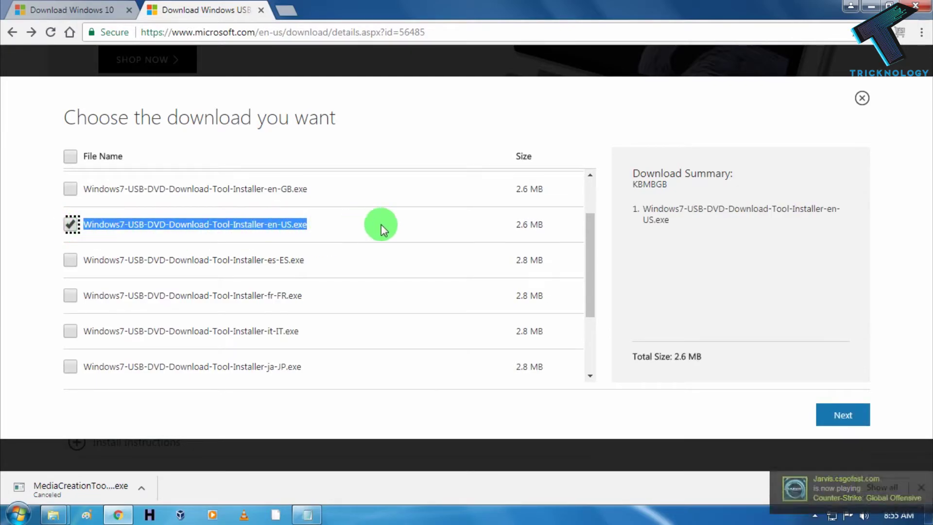
{"action": "left_click", "coordinate": [609, 253]}
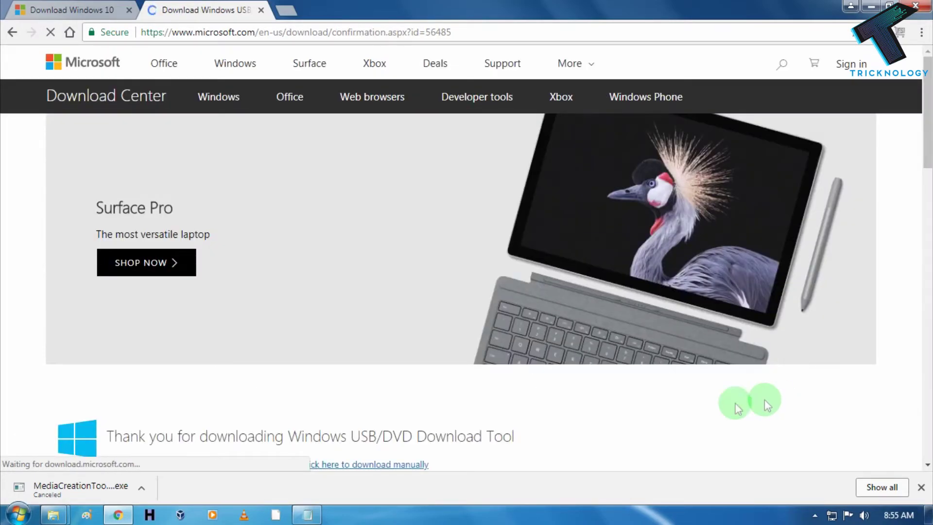
- Close the duplicate Win10 folder window
{"action": "scroll", "coordinate": [369, 352], "scroll_direction": "down", "scroll_amount": 1}
{"action": "left_click_drag", "start_coordinate": [108, 368], "coordinate": [354, 366]}
{"action": "scroll", "coordinate": [194, 408], "scroll_direction": "down", "scroll_amount": 1}
{"action": "mouse_move", "coordinate": [51, 512]}
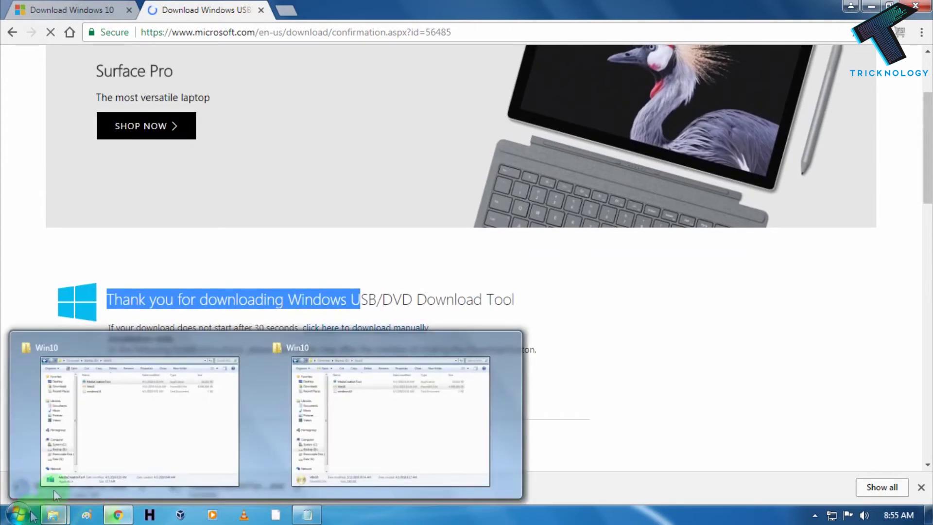
{"action": "left_click", "coordinate": [5, 284]}
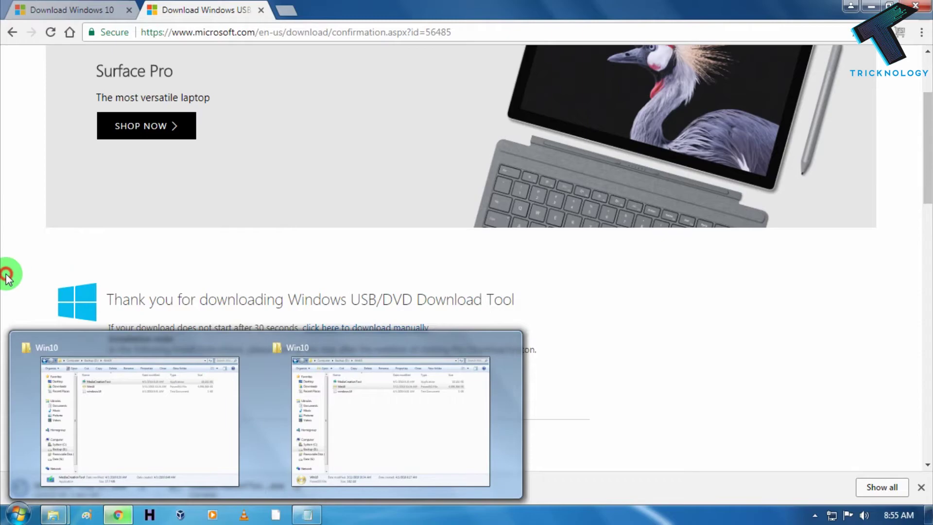
{"action": "left_click", "coordinate": [509, 345]}
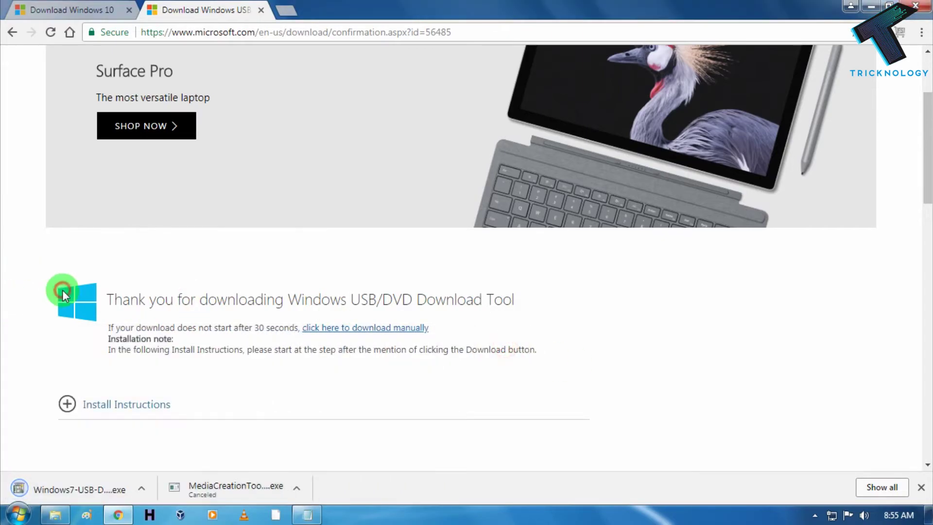
- Run the downloaded installer and install the Windows 7 USB/DVD Download Tool
{"action": "left_click", "coordinate": [87, 483]}
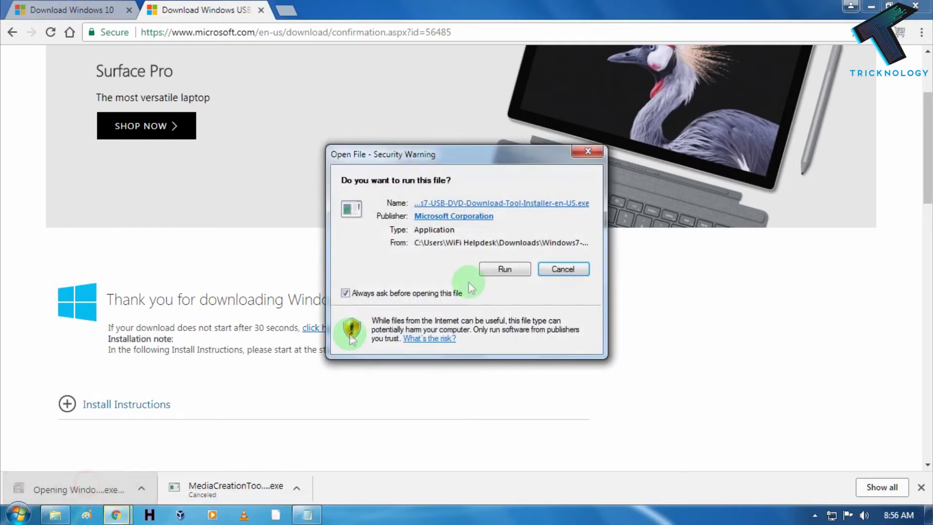
{"action": "left_click", "coordinate": [508, 266]}
{"action": "left_click", "coordinate": [537, 365]}
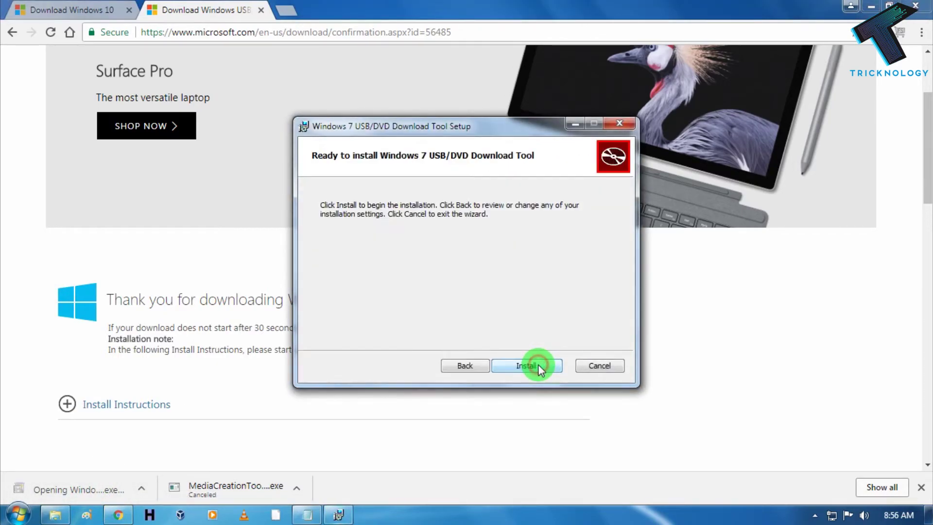
{"action": "left_click", "coordinate": [538, 365]}
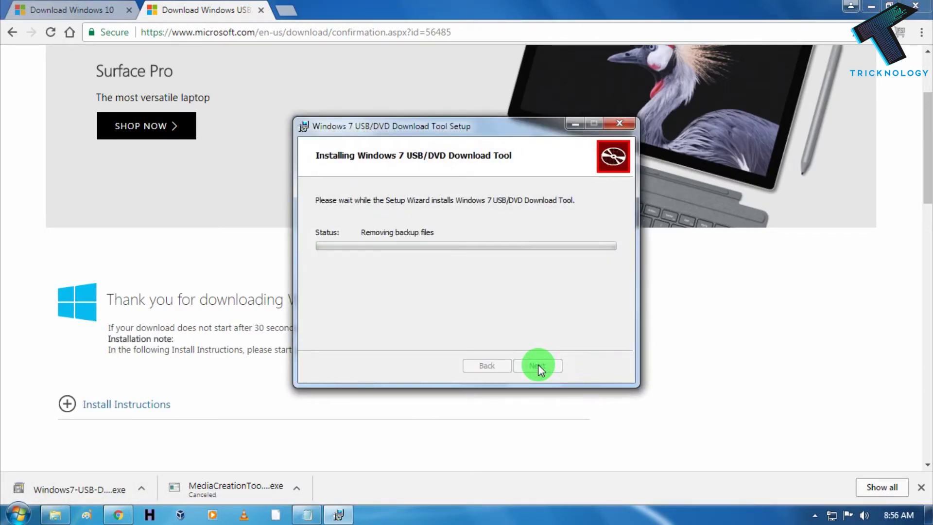
{"action": "left_click", "coordinate": [536, 365]}
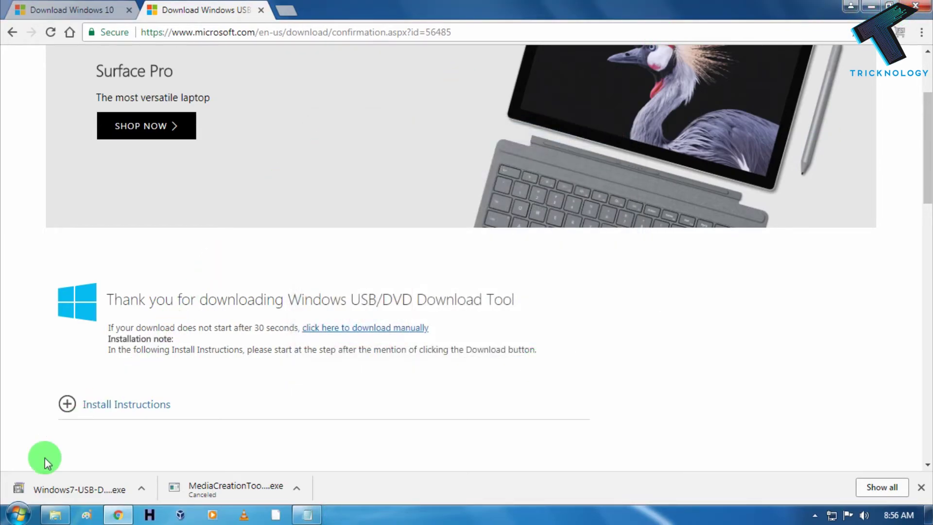
{"action": "left_click", "coordinate": [19, 513]}
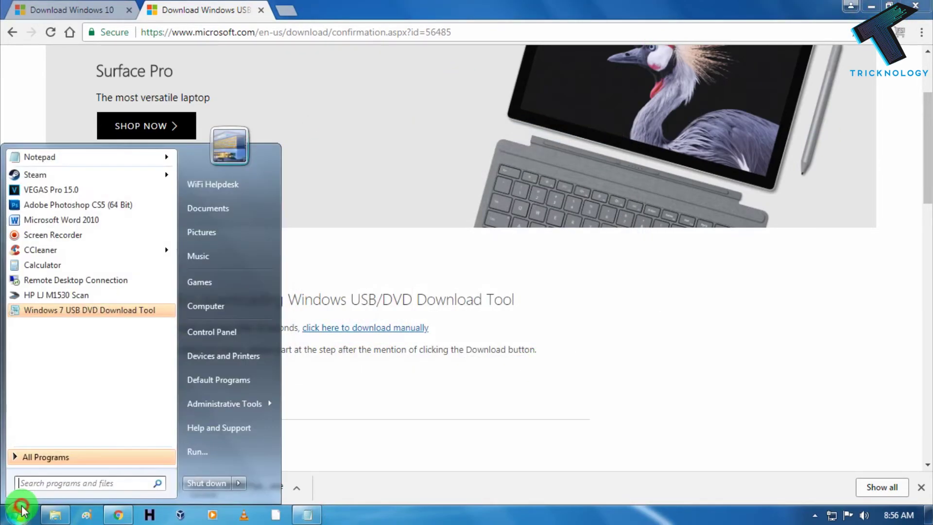
- Launch Windows 7 USB DVD Download Tool beside the Computer view showing Removable Disk (F:)
{"action": "left_click", "coordinate": [55, 310]}
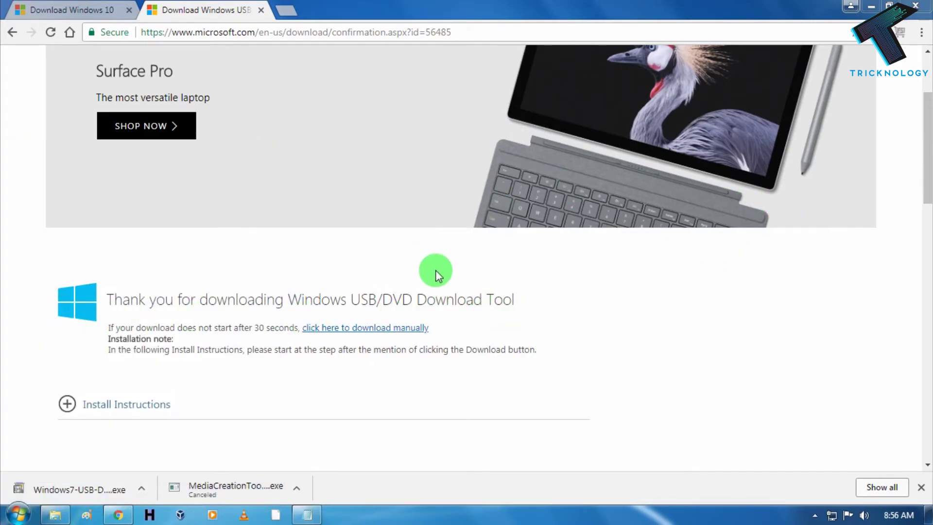
{"action": "left_click", "coordinate": [856, 5]}
{"action": "left_click_drag", "start_coordinate": [385, 163], "coordinate": [527, 219]}
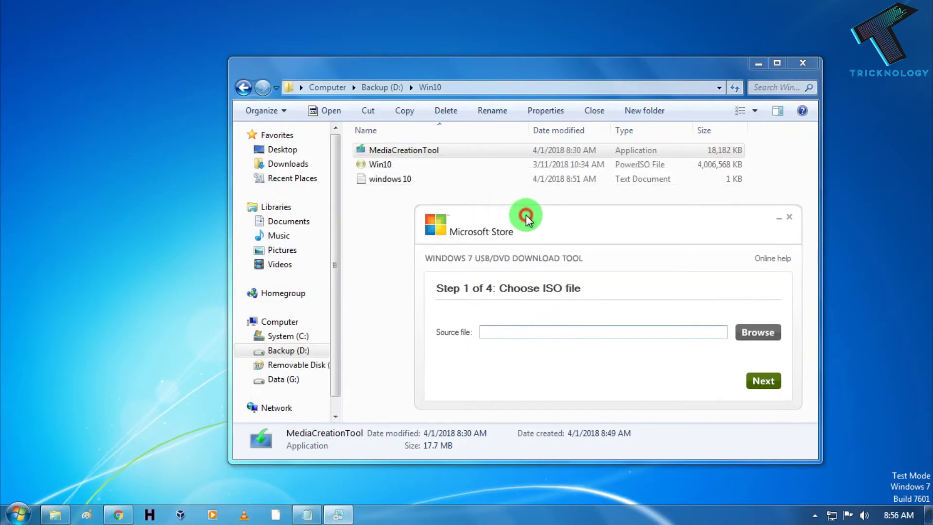
{"action": "left_click", "coordinate": [275, 322]}
{"action": "left_click", "coordinate": [588, 259]}
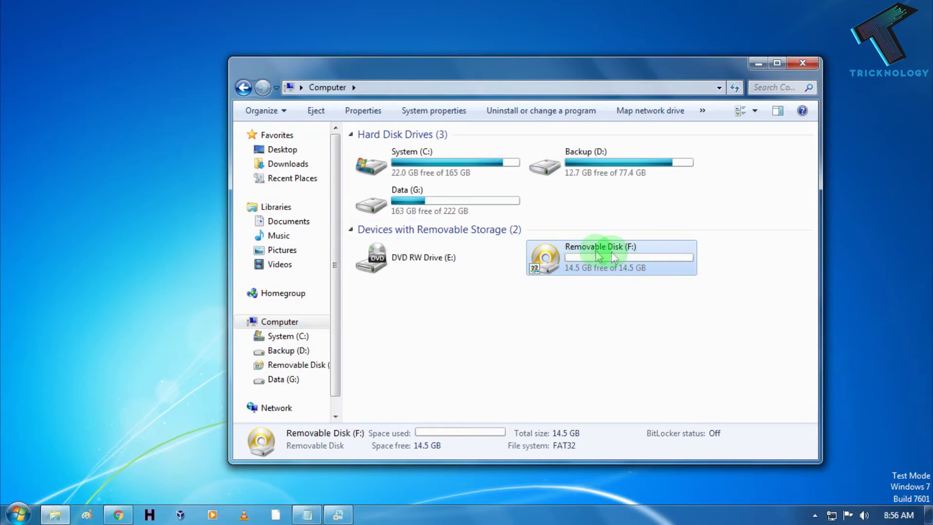
{"action": "left_click_drag", "start_coordinate": [647, 77], "coordinate": [483, 46]}
- Browse to Backup (D:) > Win10 and pick Win10.iso as the source file
{"action": "left_click", "coordinate": [750, 335]}
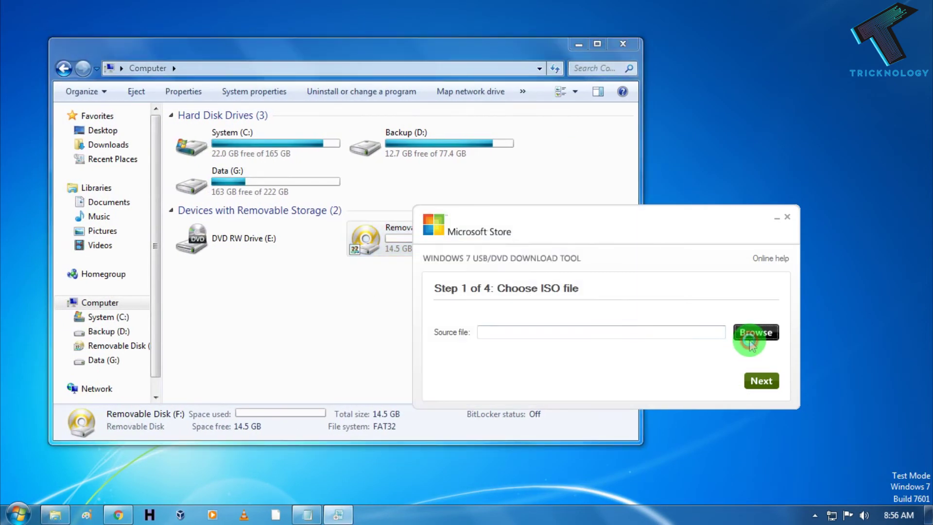
{"action": "left_click_drag", "start_coordinate": [520, 296], "coordinate": [518, 342]}
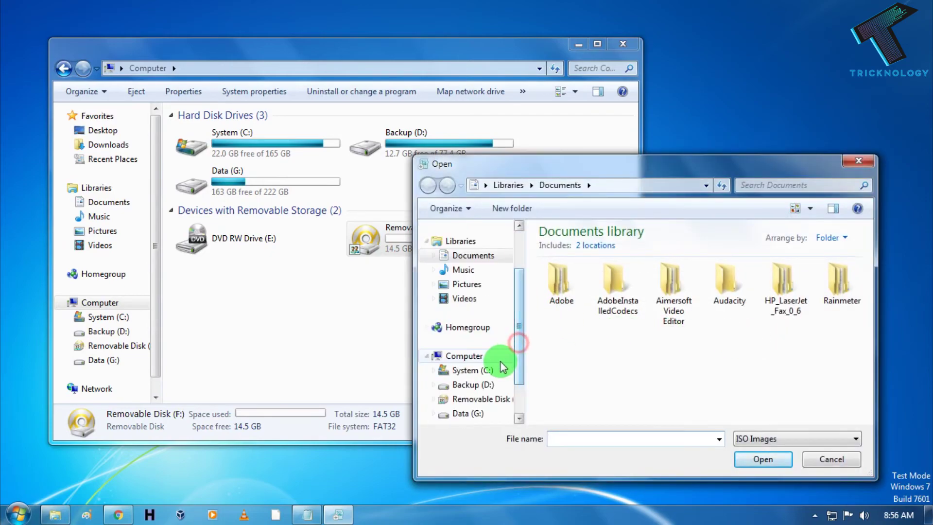
{"action": "left_click", "coordinate": [474, 385]}
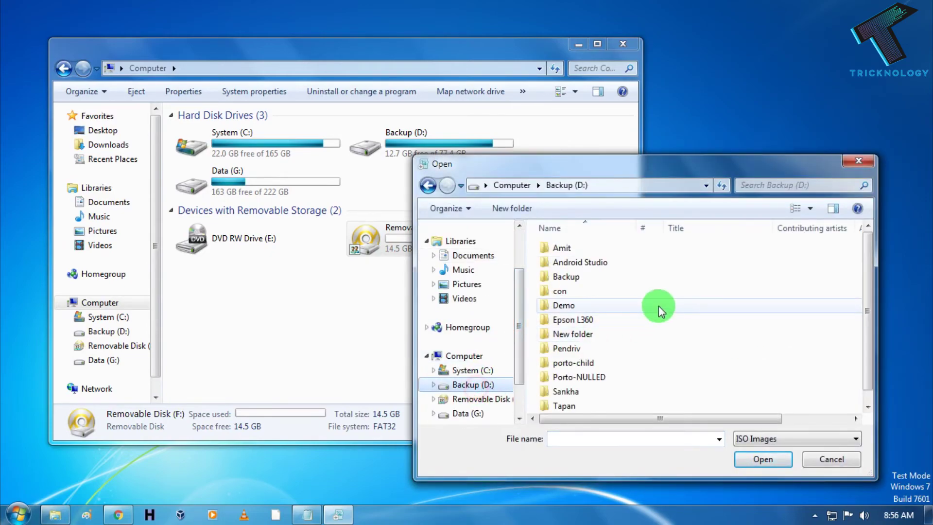
{"action": "left_click", "coordinate": [616, 391]}
{"action": "scroll", "coordinate": [617, 393], "scroll_direction": "down", "scroll_amount": 1}
{"action": "scroll", "coordinate": [617, 394], "scroll_direction": "down", "scroll_amount": 1}
{"action": "double_click", "coordinate": [617, 396]}
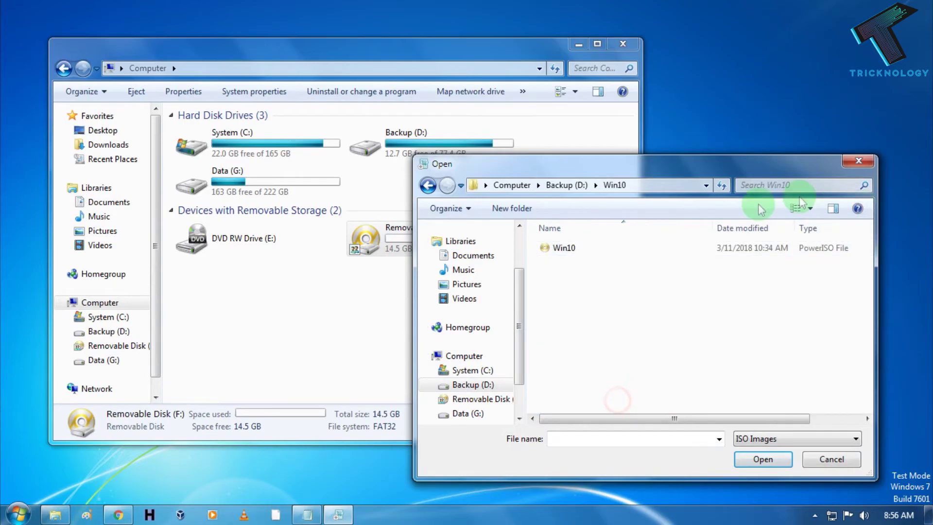
{"action": "left_click", "coordinate": [616, 250]}
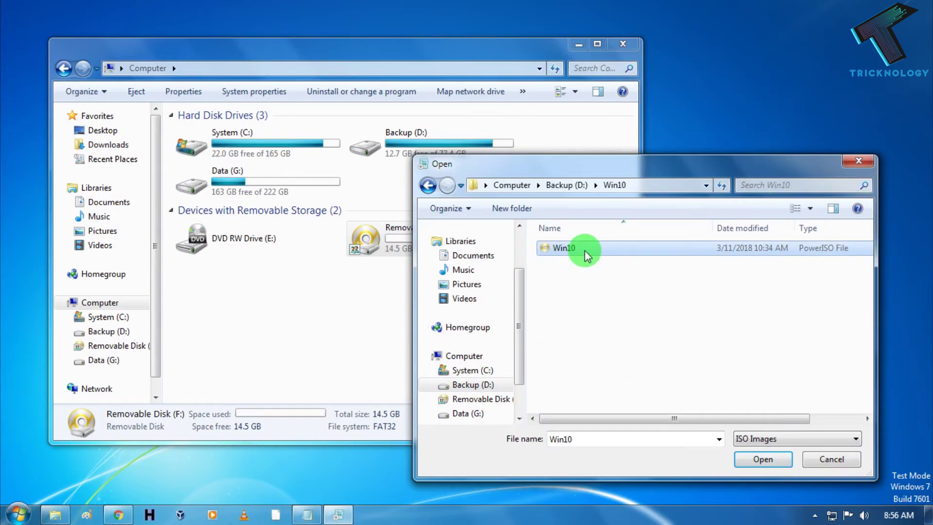
{"action": "left_click", "coordinate": [763, 459]}
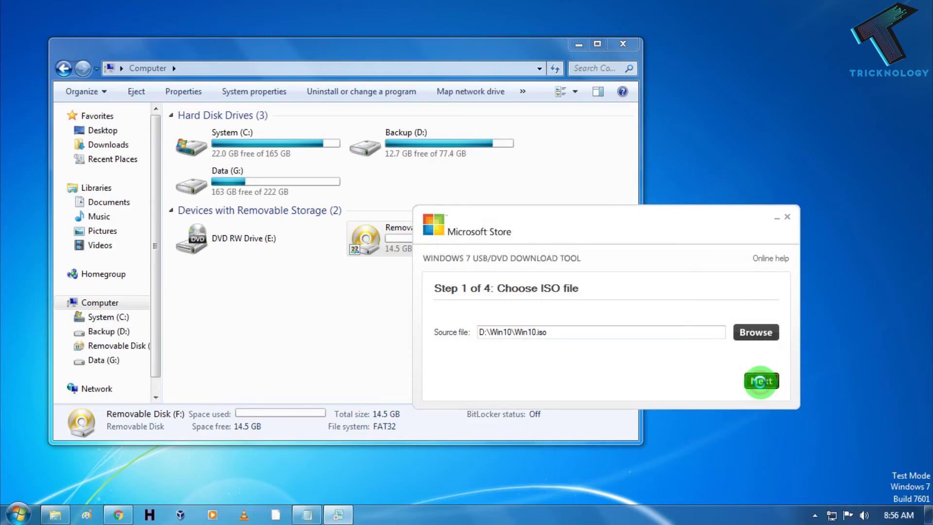
- Choose USB device as the media type, refresh, pick F:\ (Removable Disk) and begin copying
{"action": "left_click", "coordinate": [761, 381]}
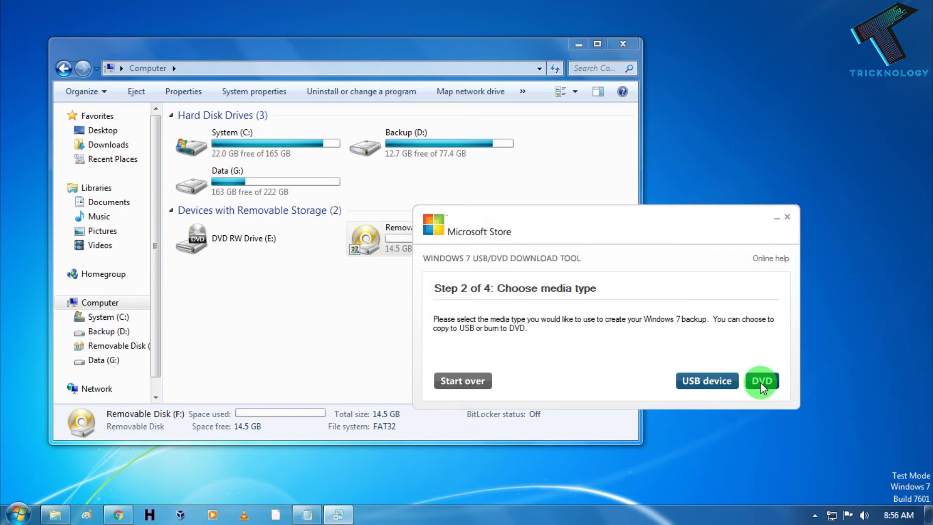
{"action": "left_click", "coordinate": [705, 381]}
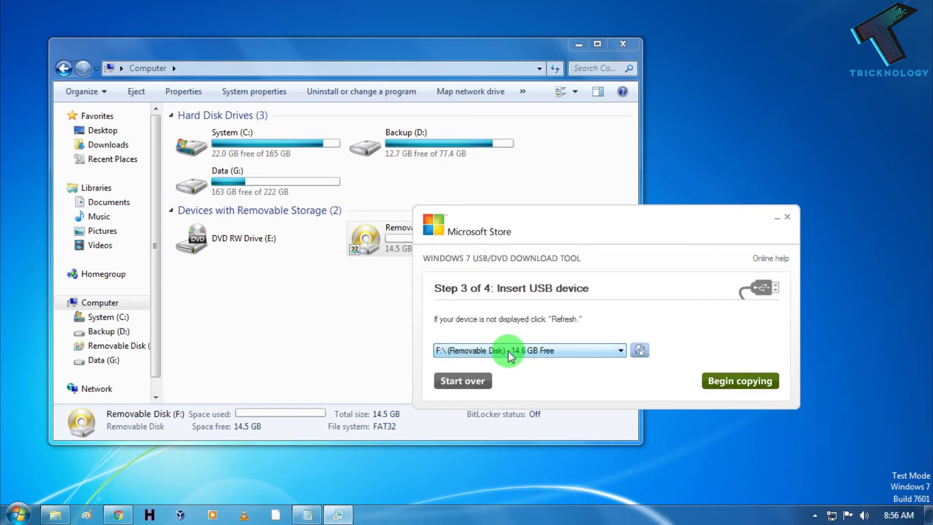
{"action": "left_click_drag", "start_coordinate": [551, 225], "coordinate": [632, 230]}
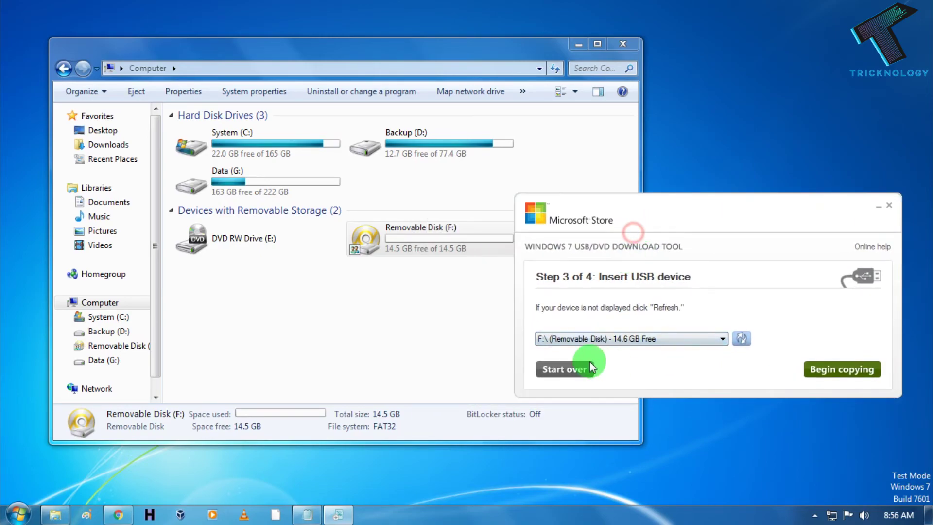
{"action": "left_click", "coordinate": [739, 342]}
{"action": "left_click", "coordinate": [707, 339]}
{"action": "left_click", "coordinate": [641, 349]}
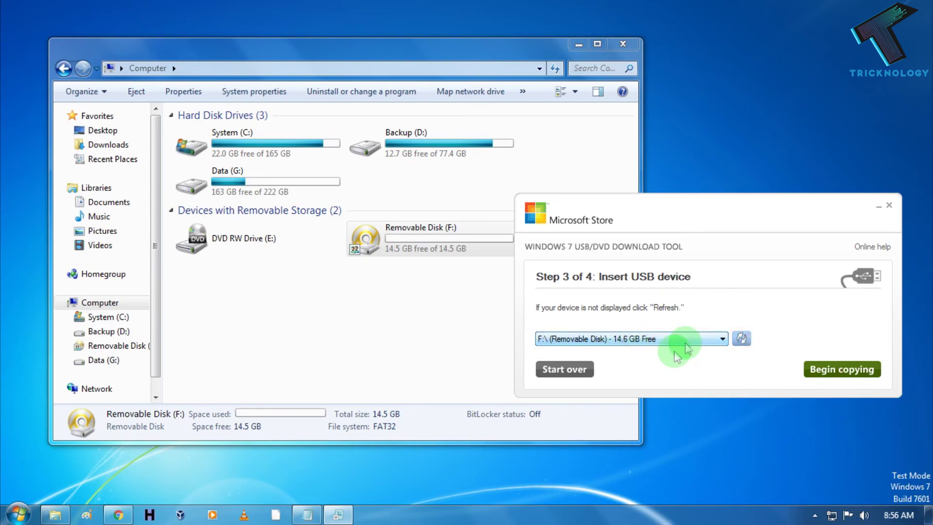
{"action": "left_click", "coordinate": [839, 371]}
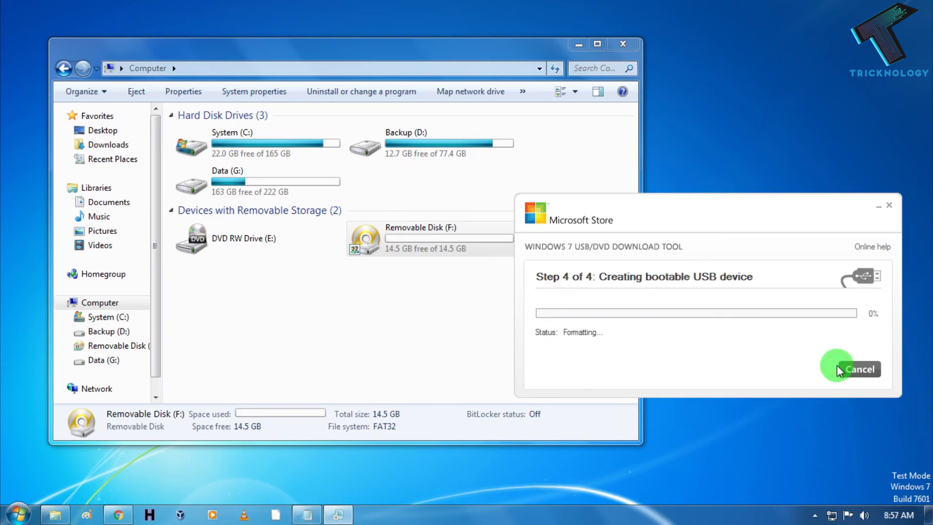